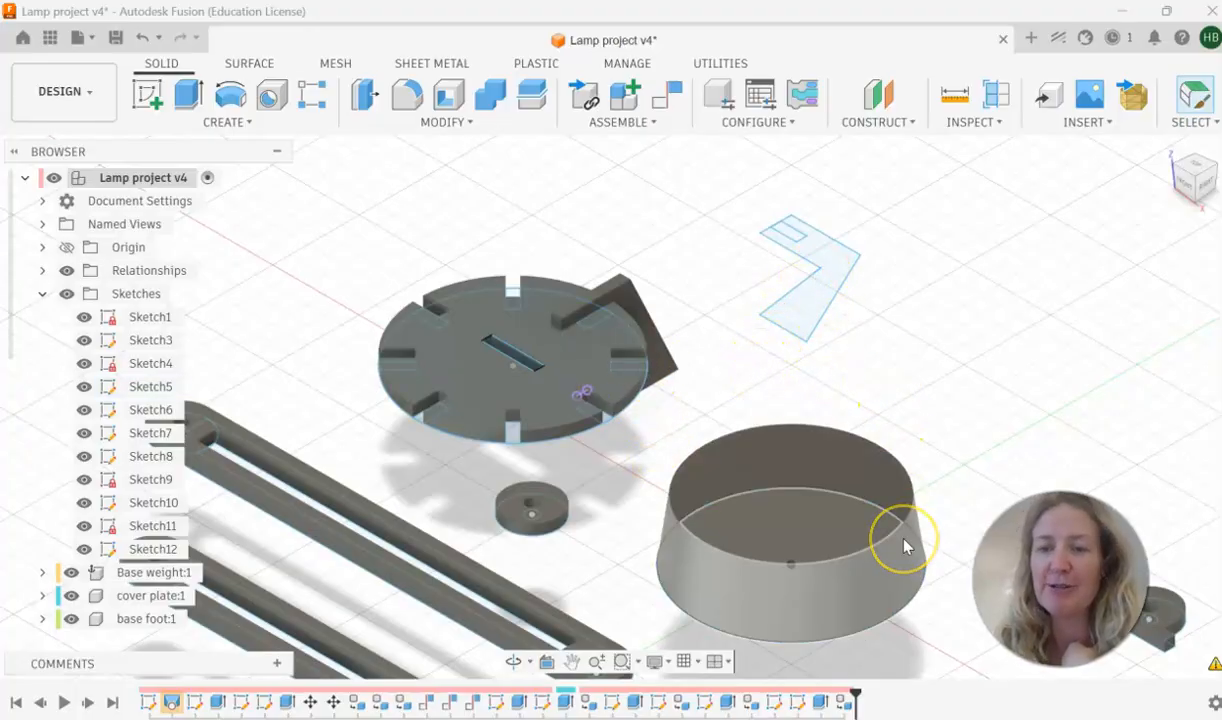
{"action": "left_click", "coordinate": [908, 598]}
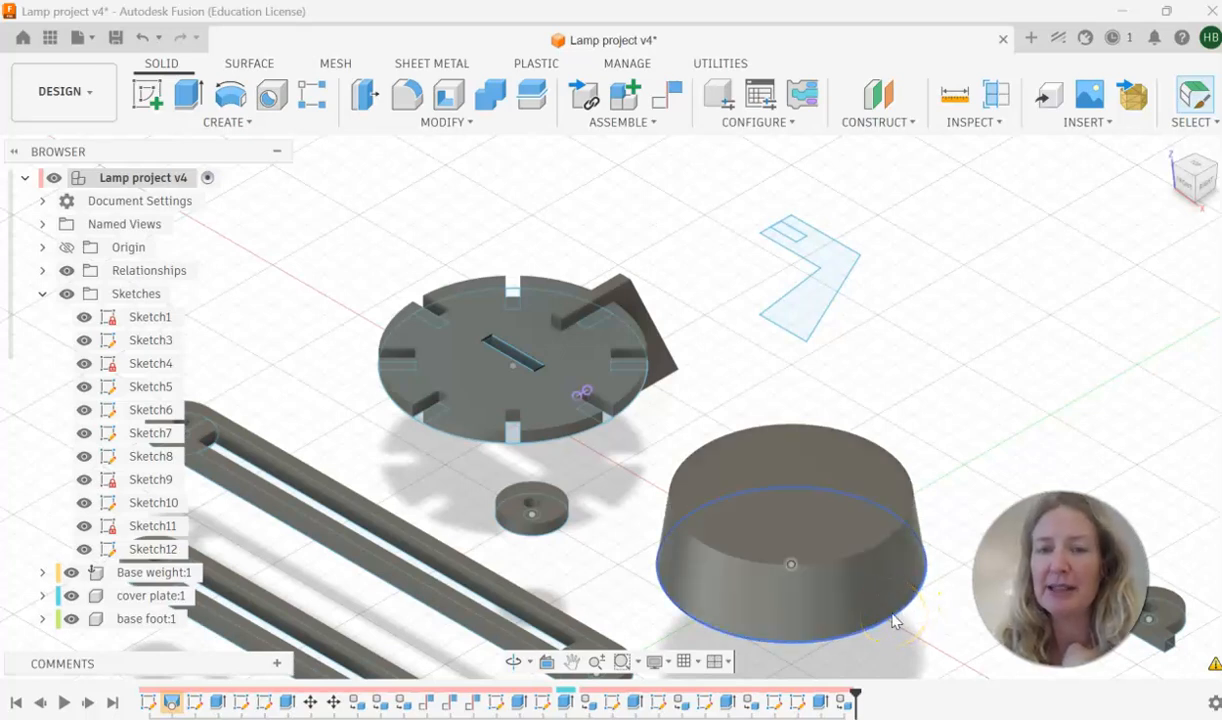
{"action": "left_click", "coordinate": [662, 402]}
{"action": "left_click", "coordinate": [775, 650]}
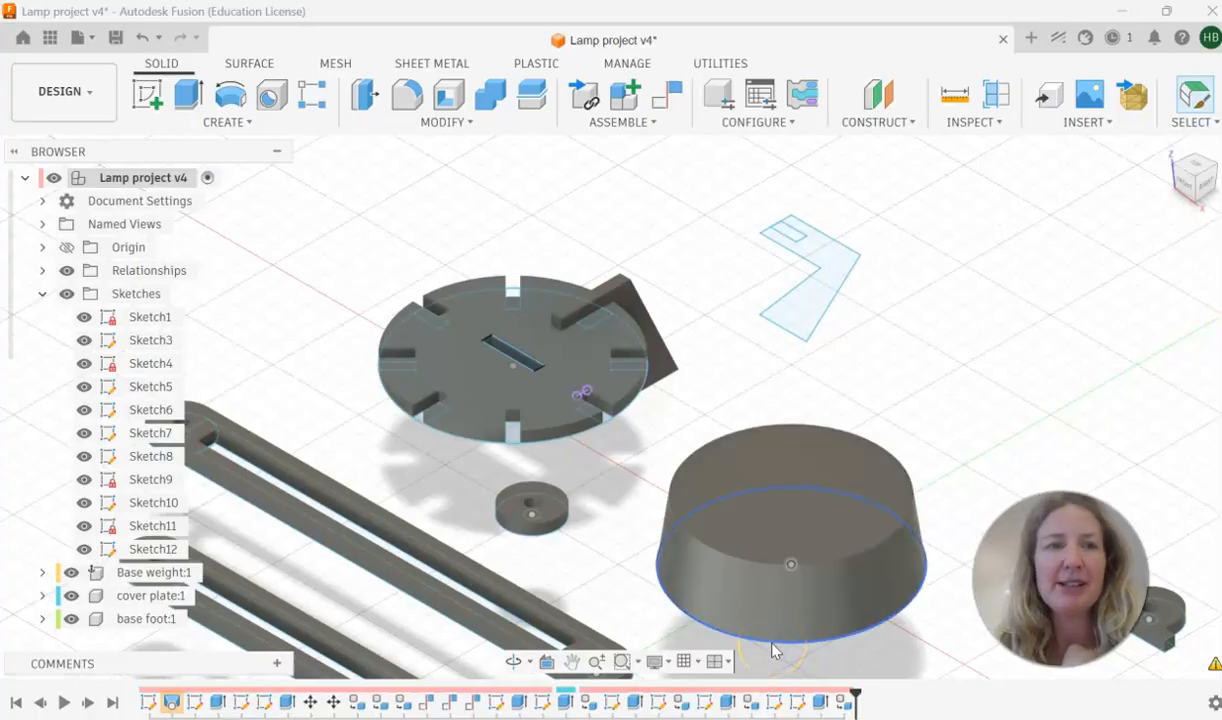
- Create a new, separate part design document for modelling a single component
{"action": "left_click", "coordinate": [78, 38]}
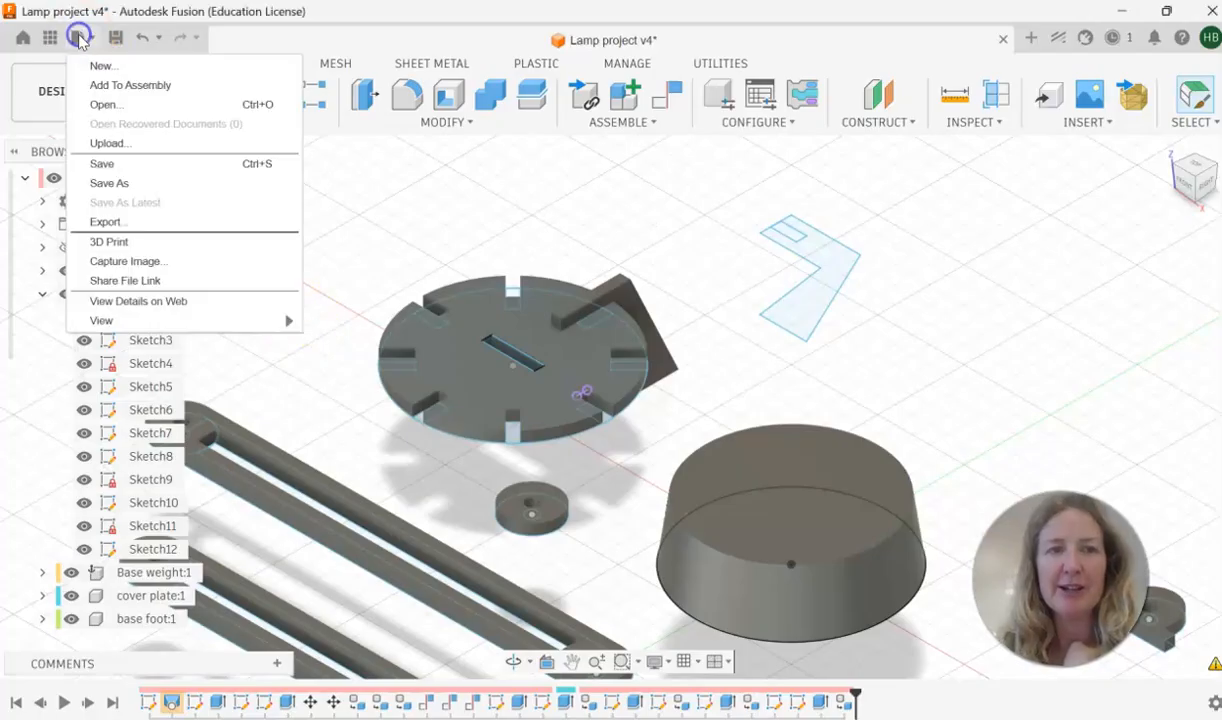
{"action": "left_click", "coordinate": [90, 68]}
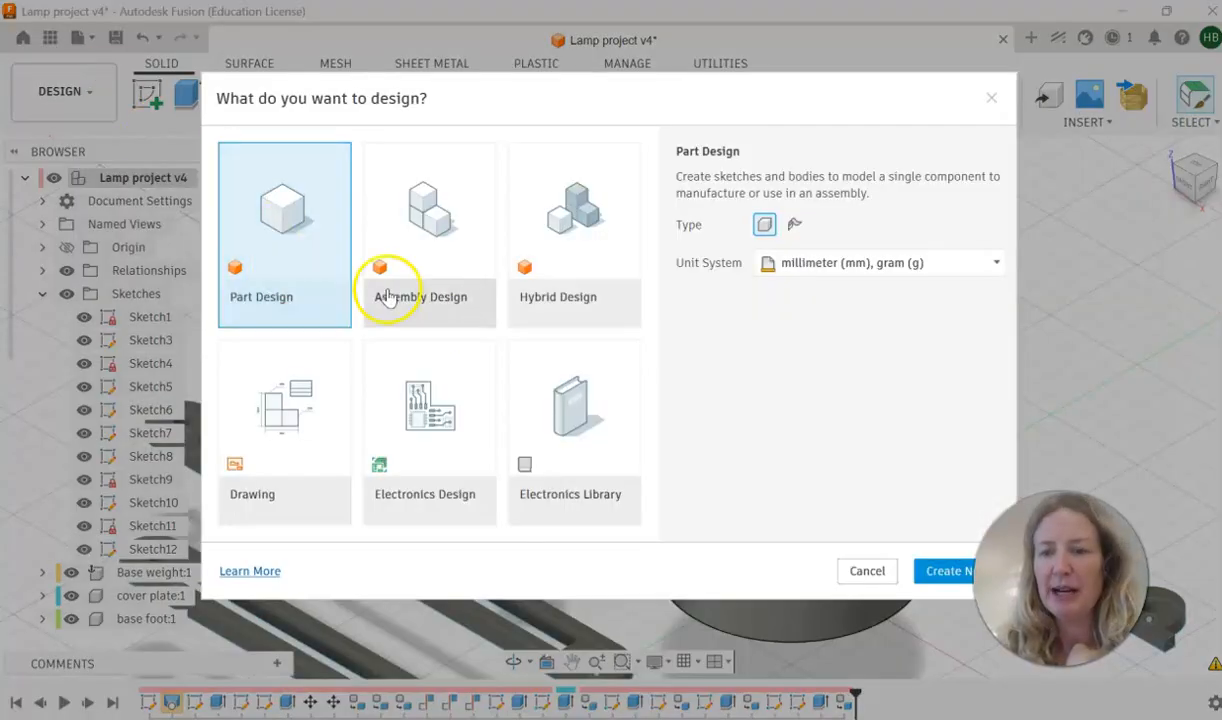
{"action": "left_click", "coordinate": [938, 570]}
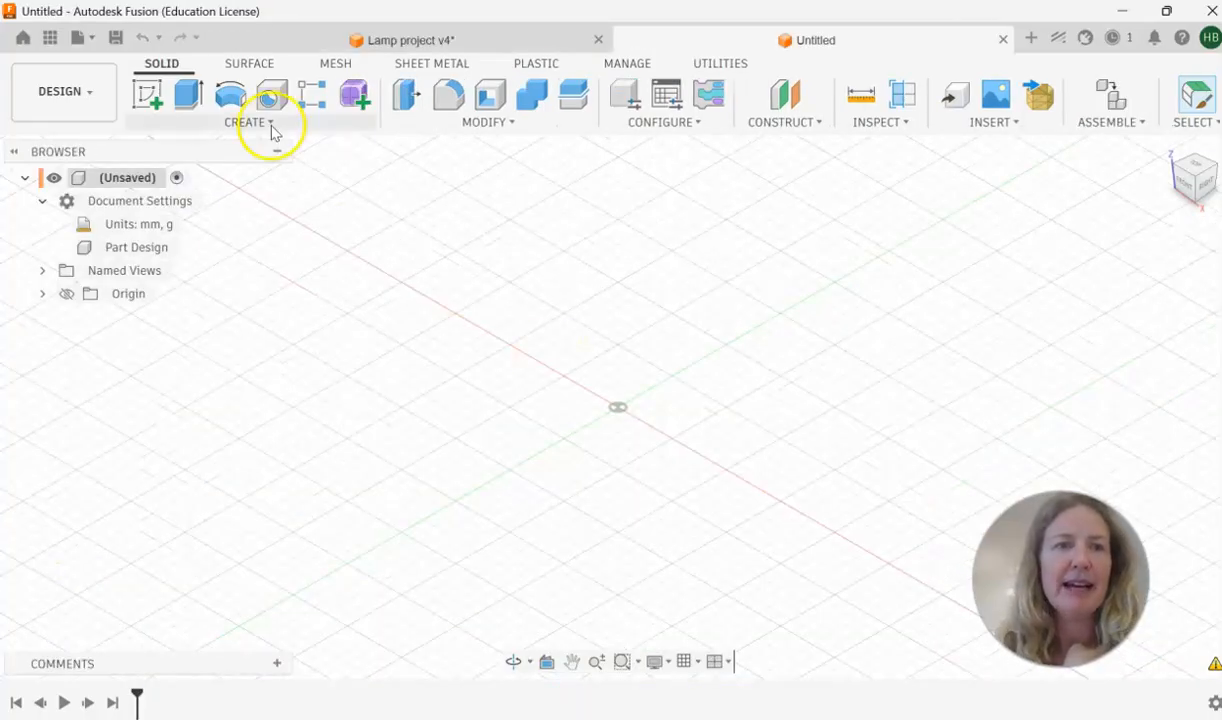
- Start a sketch on the horizontal origin plane and draw a 130 mm diameter circle centred on the origin
{"action": "left_click", "coordinate": [147, 97]}
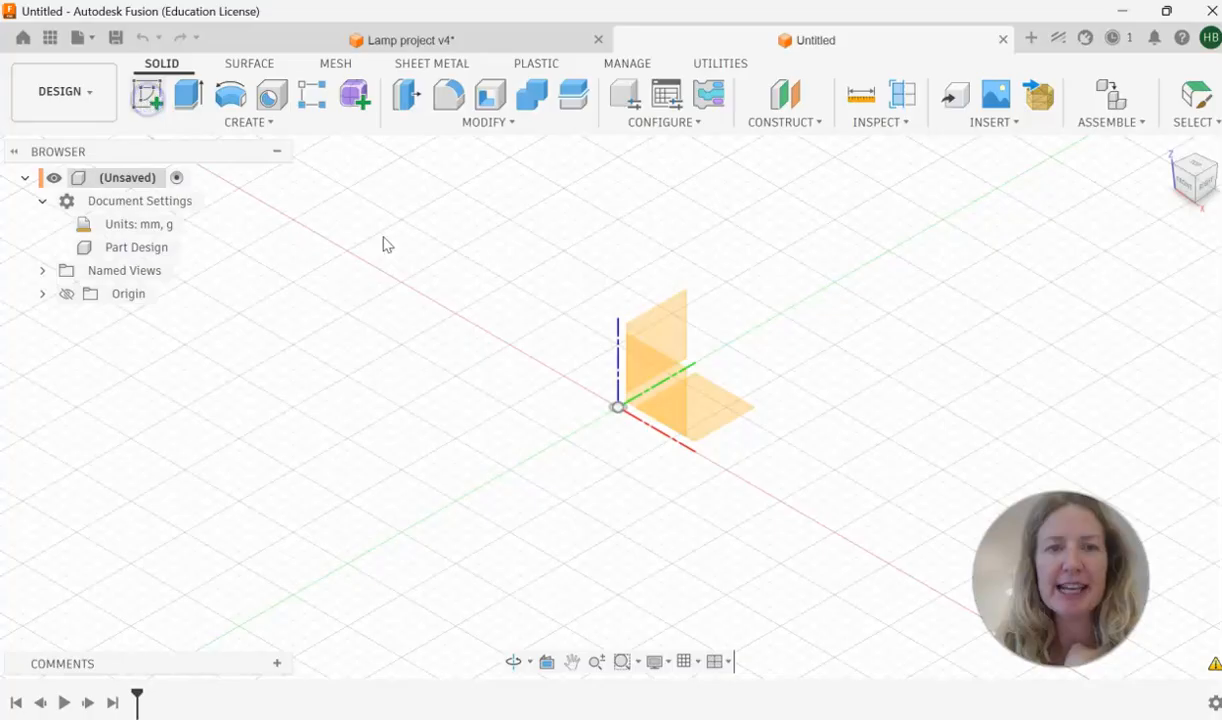
{"action": "left_click", "coordinate": [708, 410]}
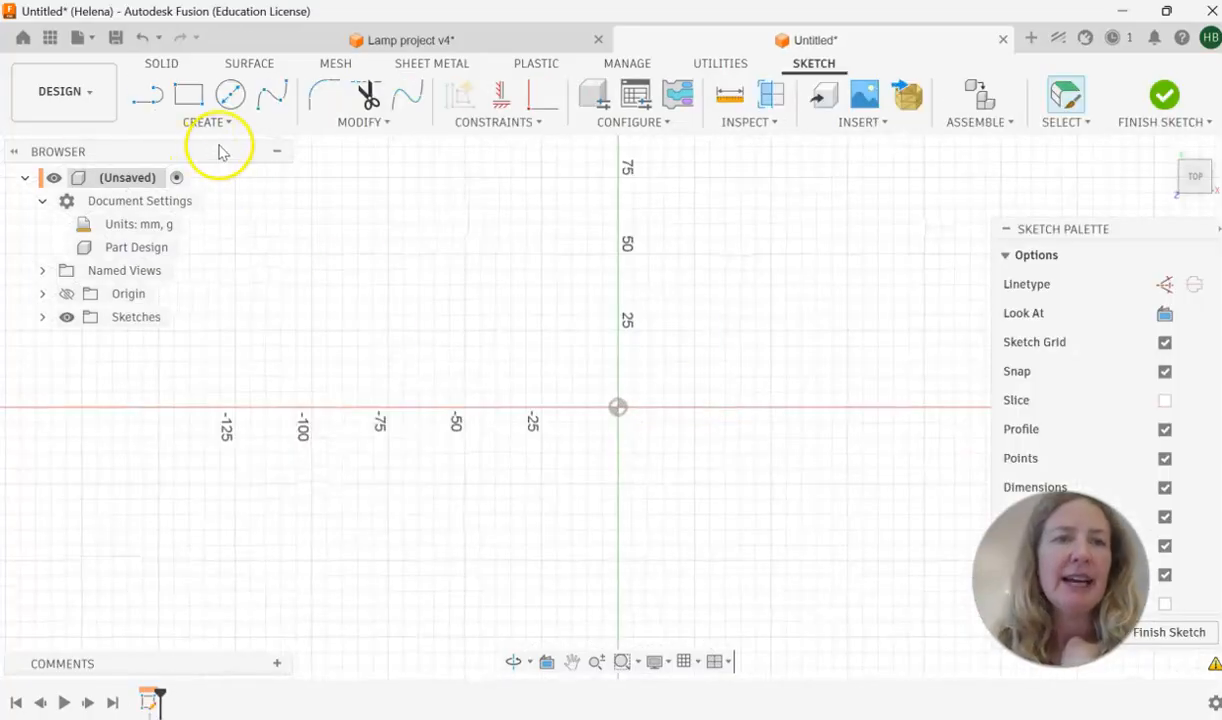
{"action": "left_click", "coordinate": [230, 95]}
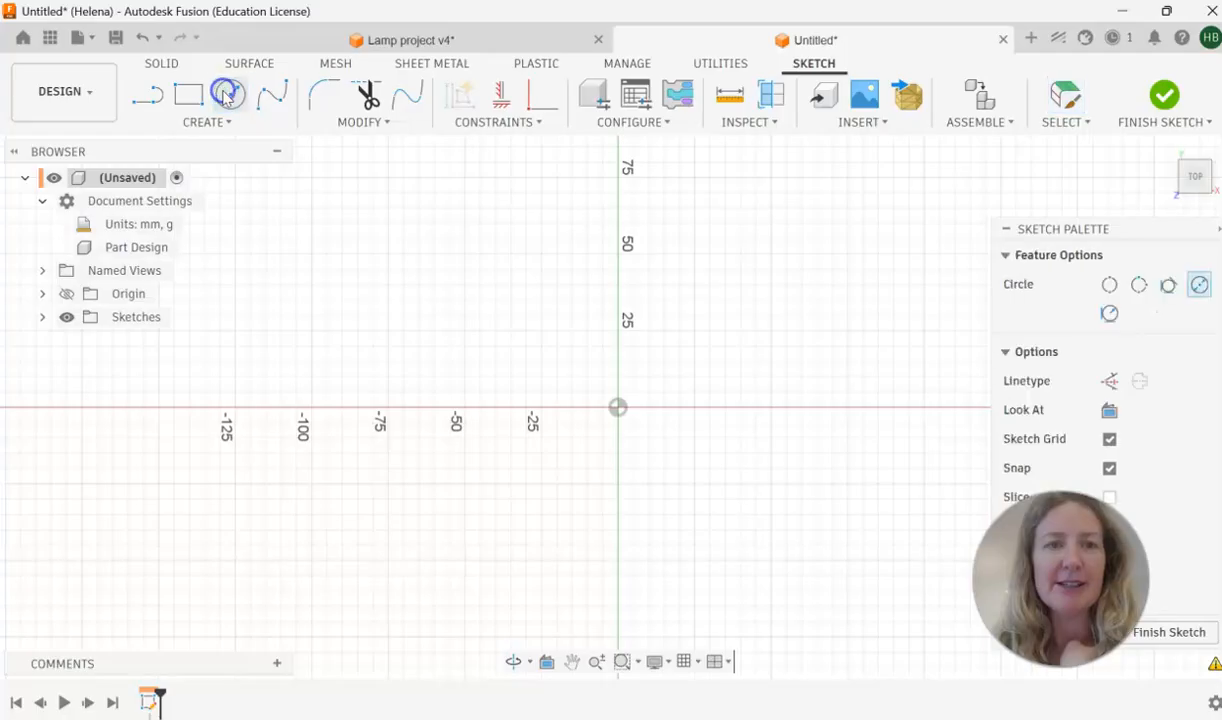
{"action": "left_click", "coordinate": [618, 409]}
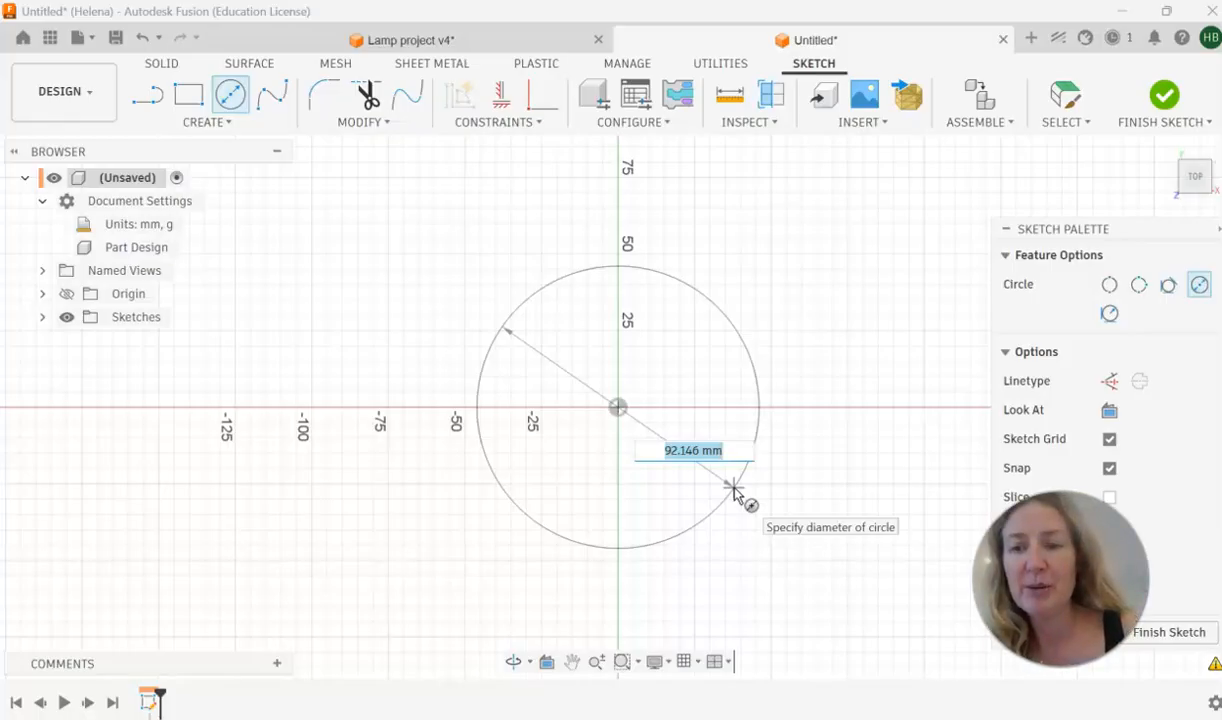
{"action": "type", "text": "130"}
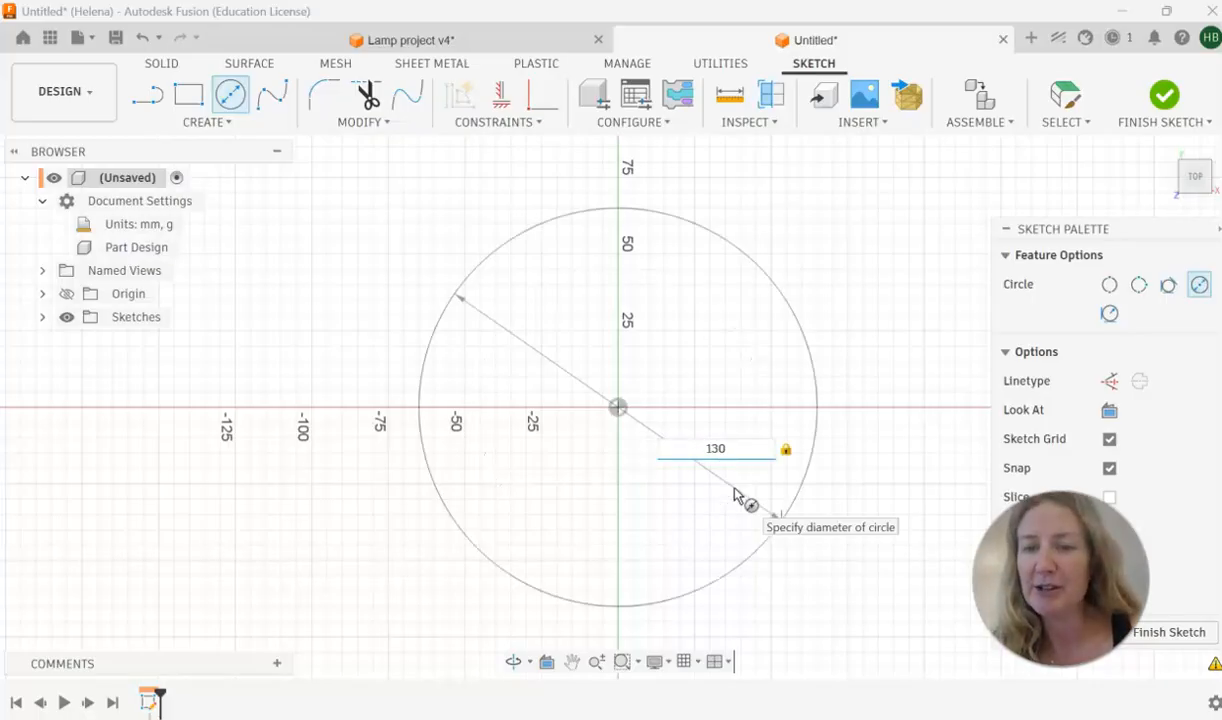
{"action": "key", "text": "Return"}
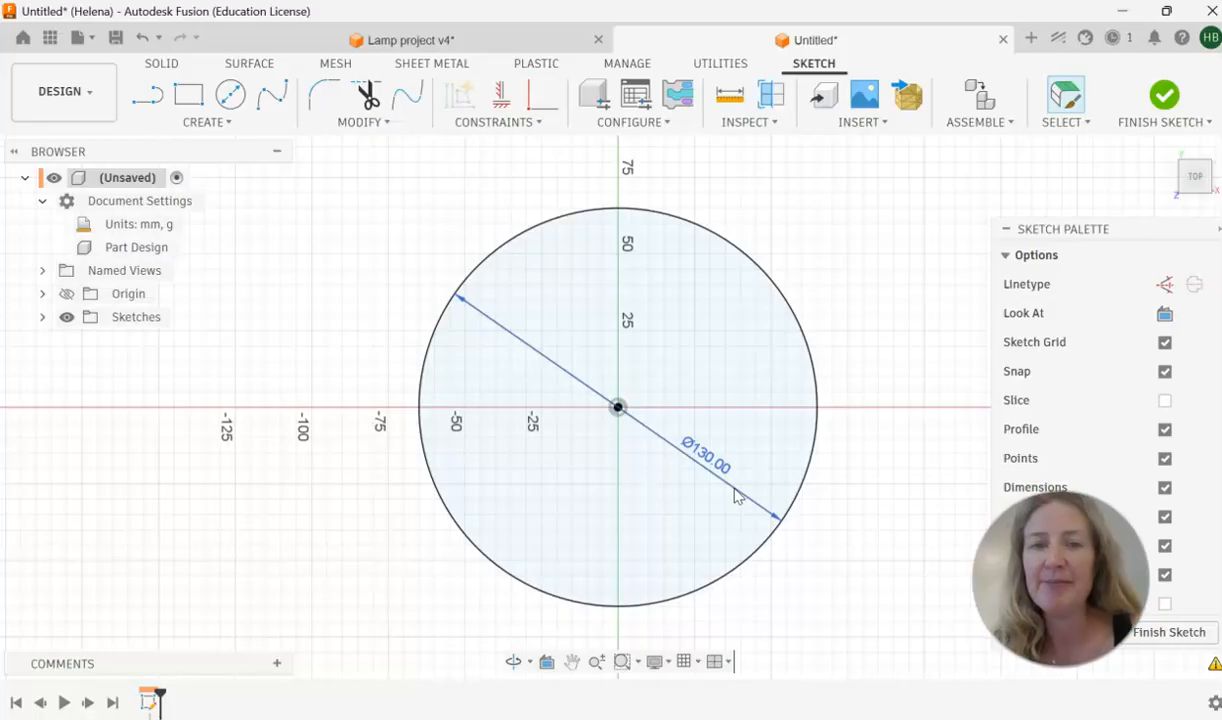
- Draw a rectangle 3 mm wide and 7 mm high across the circle's upper edge, just right of the vertical axis
{"action": "left_click", "coordinate": [189, 96]}
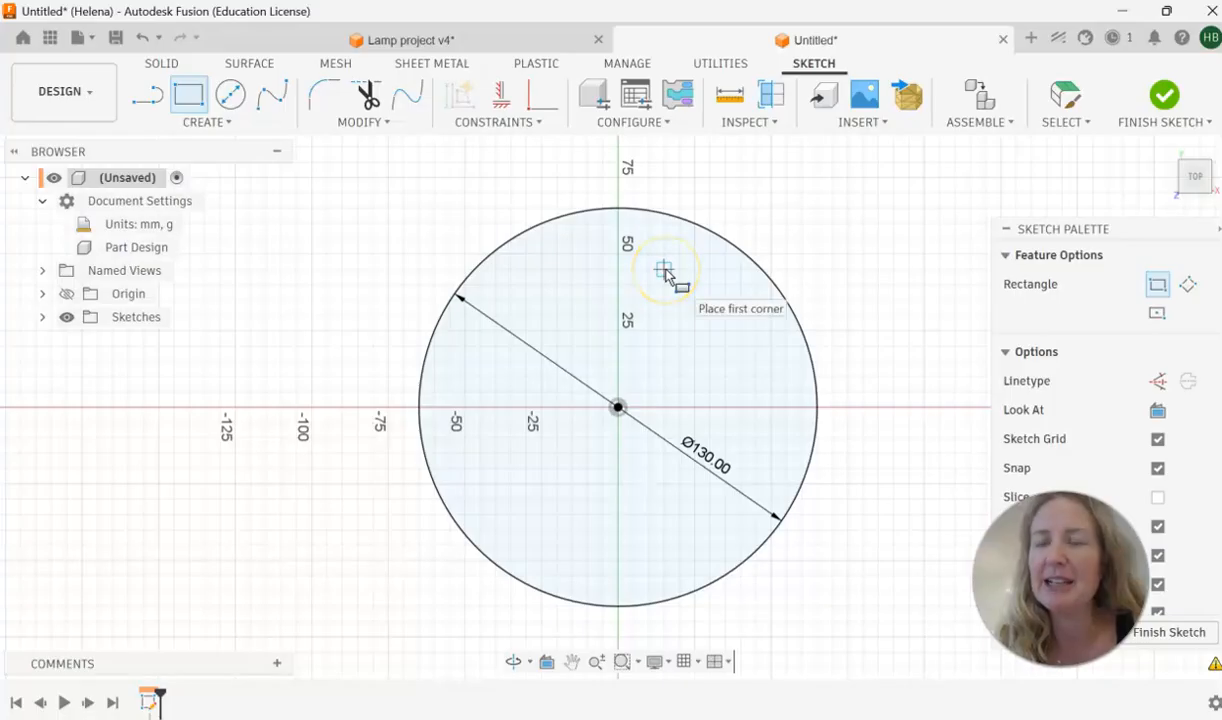
{"action": "left_click", "coordinate": [652, 202]}
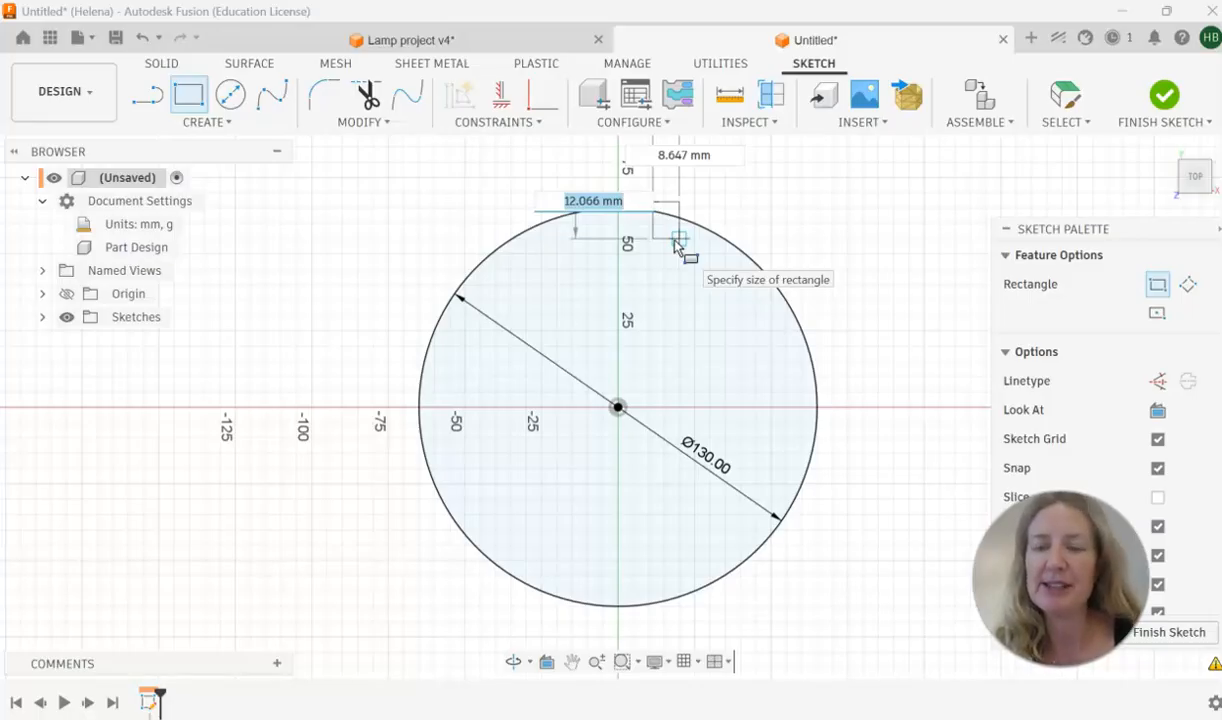
{"action": "type", "text": "7"}
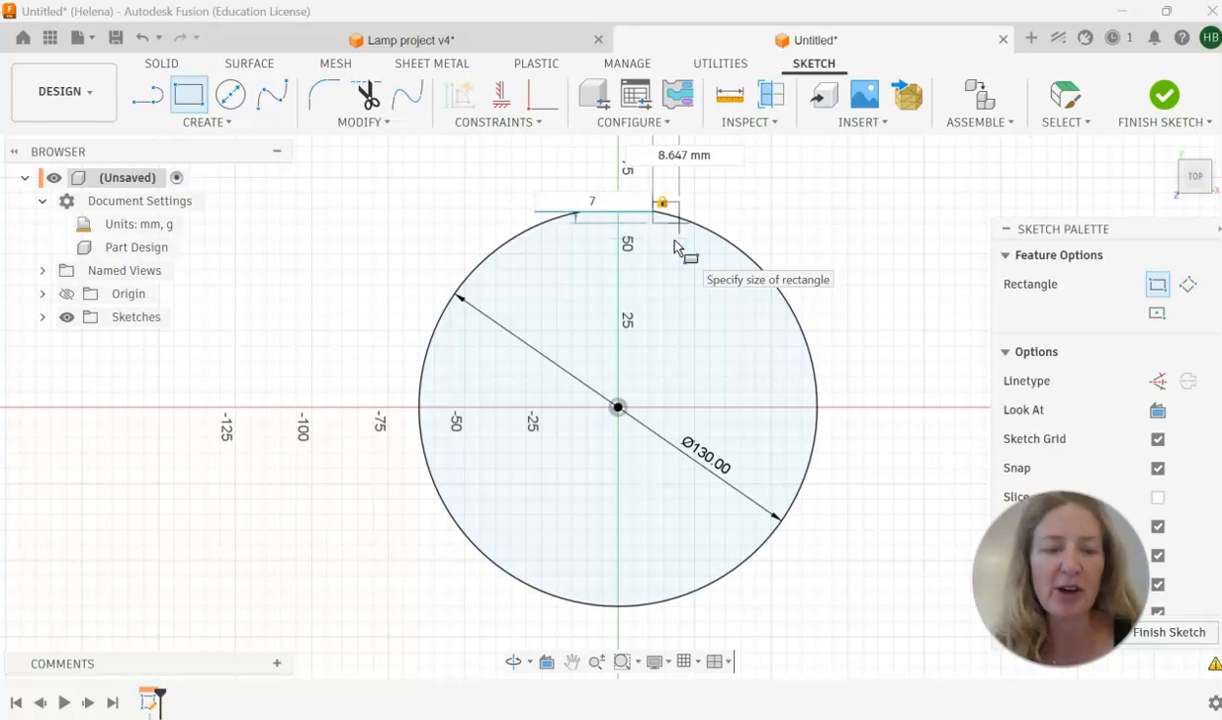
{"action": "key", "text": "Tab"}
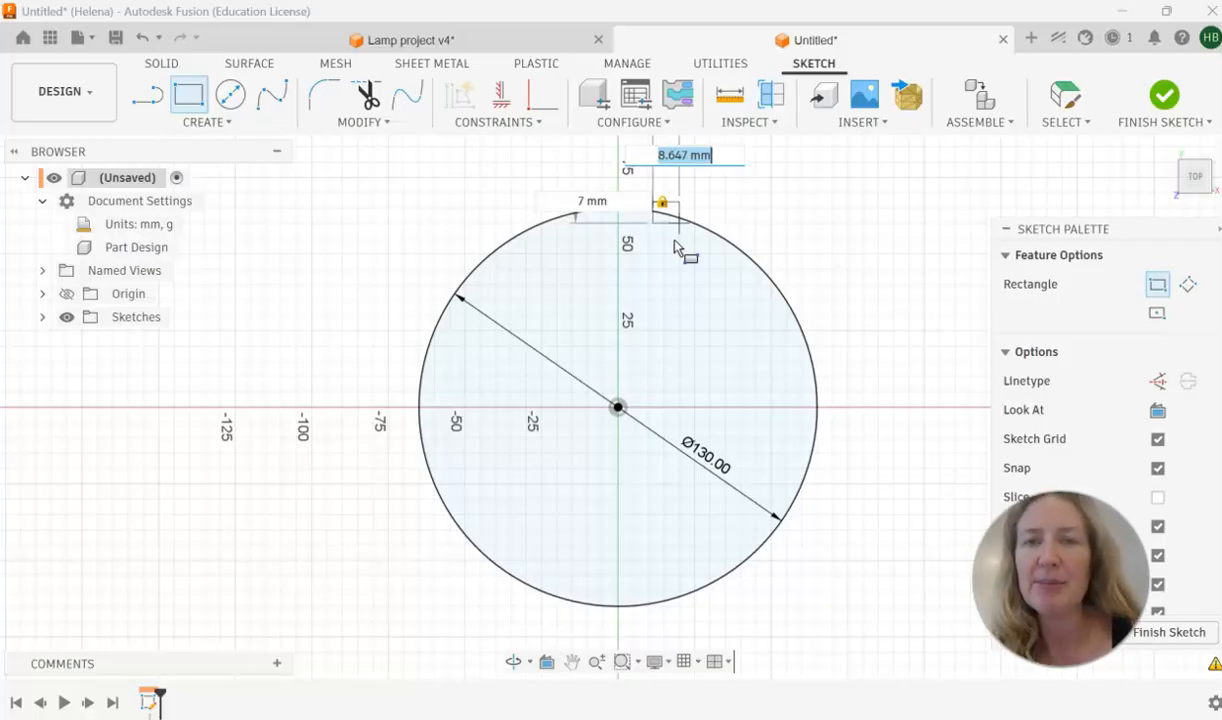
{"action": "type", "text": "3"}
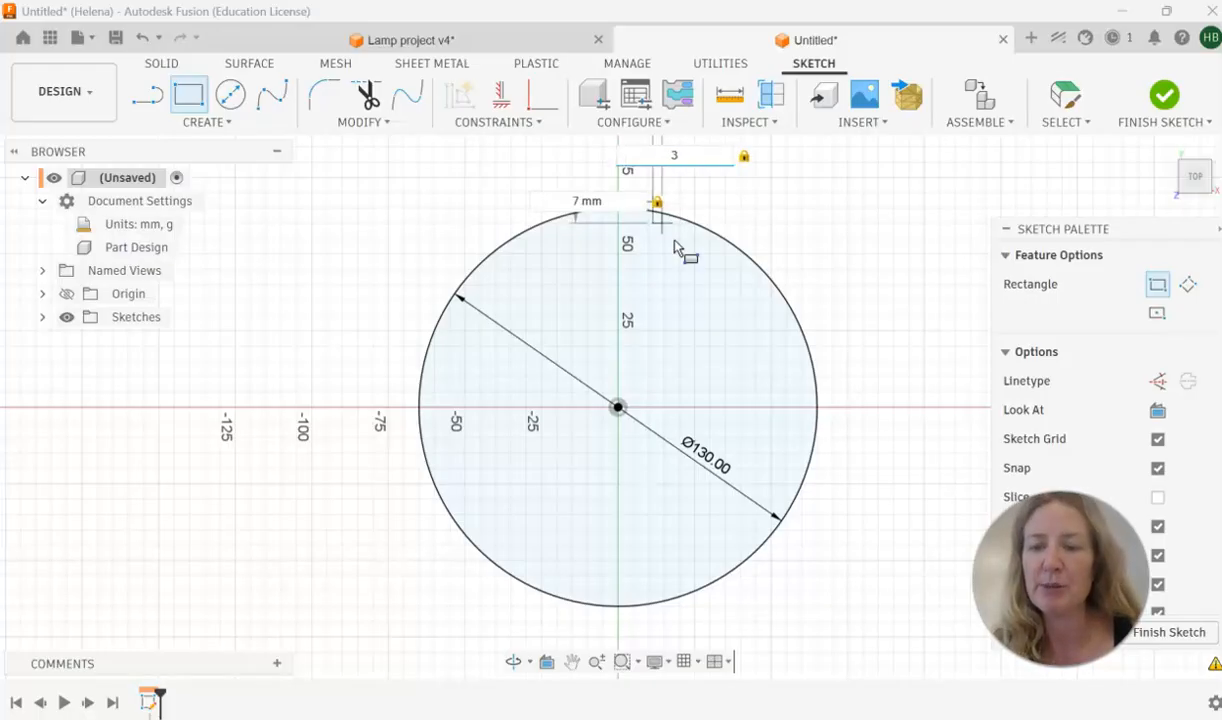
{"action": "key", "text": "Return"}
{"action": "key", "text": "Escape"}
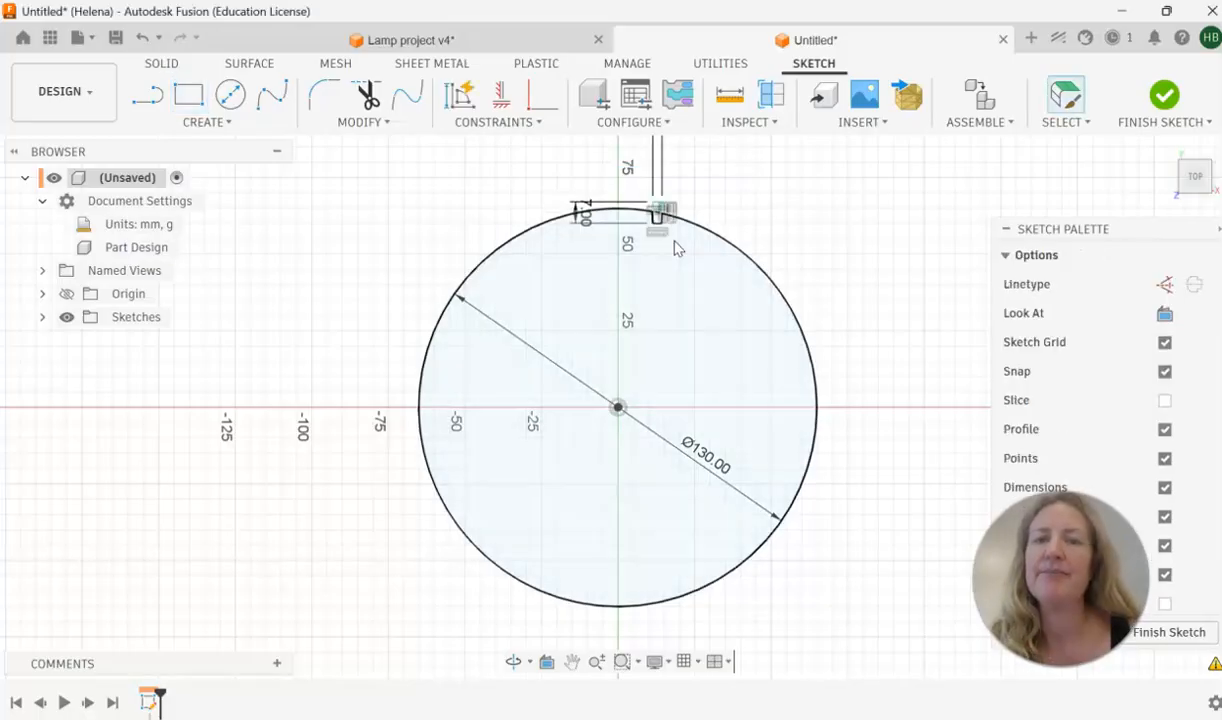
- Dimension the horizontal distance from the circle's centre to the small rectangle's right side as 1.5 mm
{"action": "left_click", "coordinate": [219, 124]}
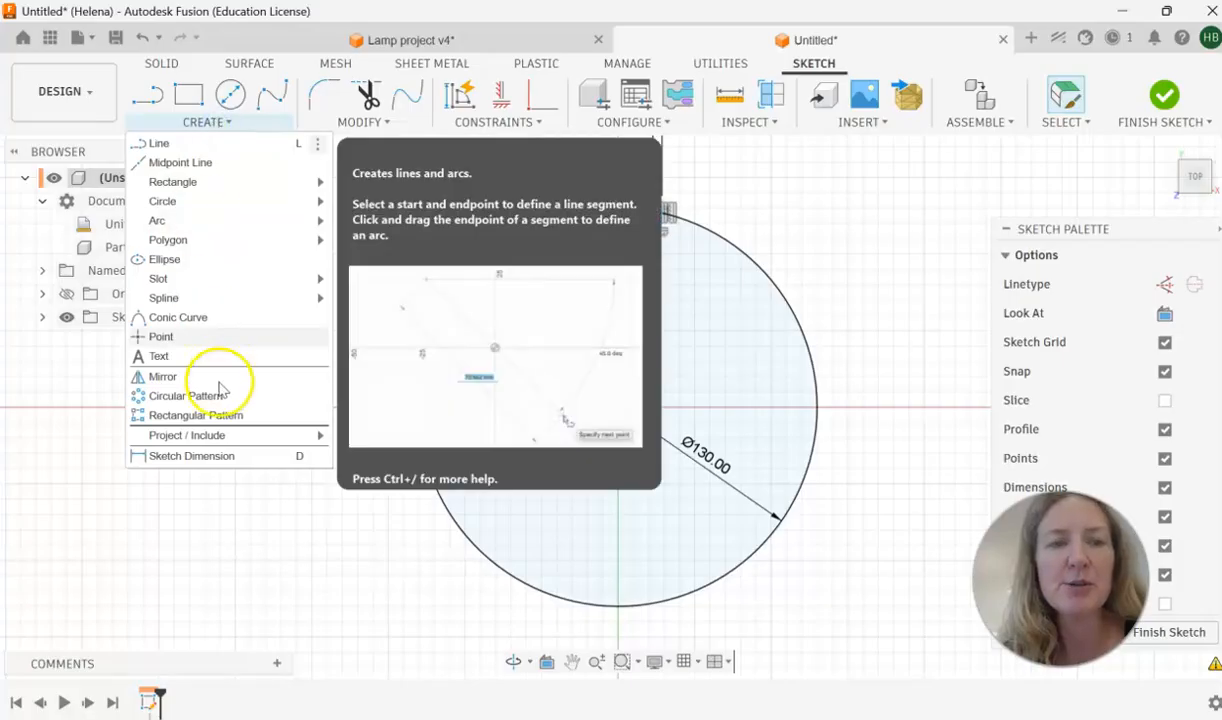
{"action": "left_click", "coordinate": [204, 463]}
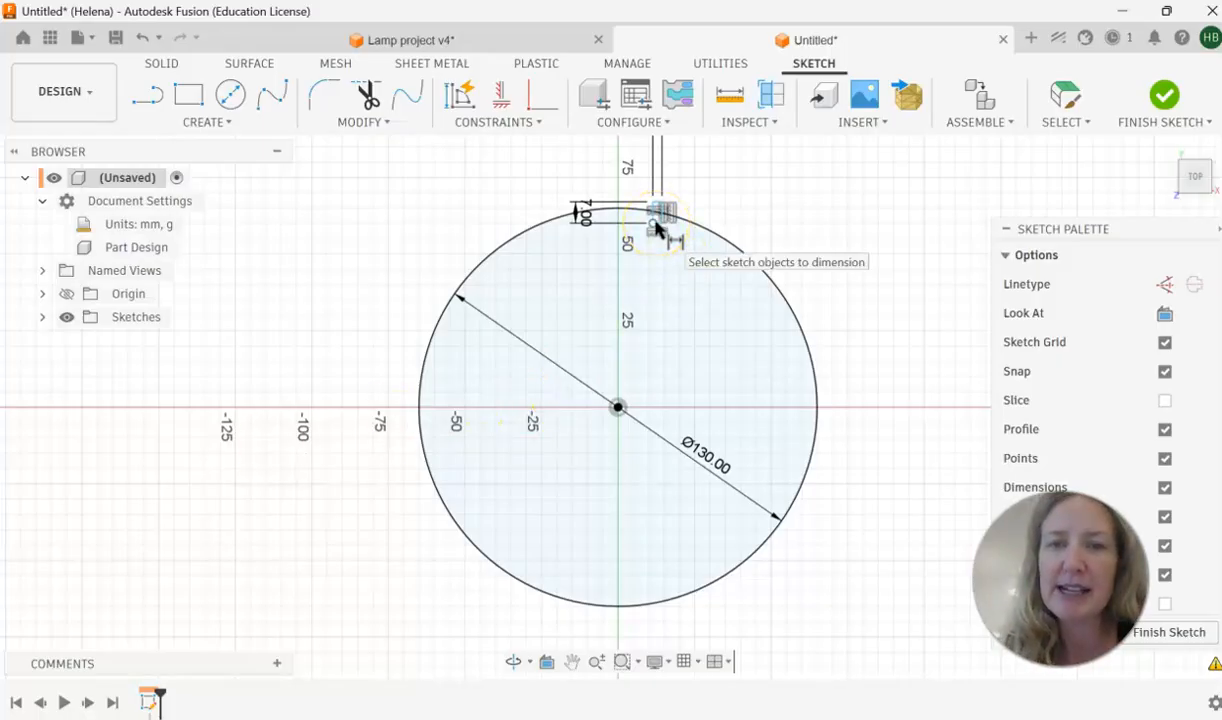
{"action": "scroll", "coordinate": [695, 212], "scroll_direction": "down", "scroll_amount": 2}
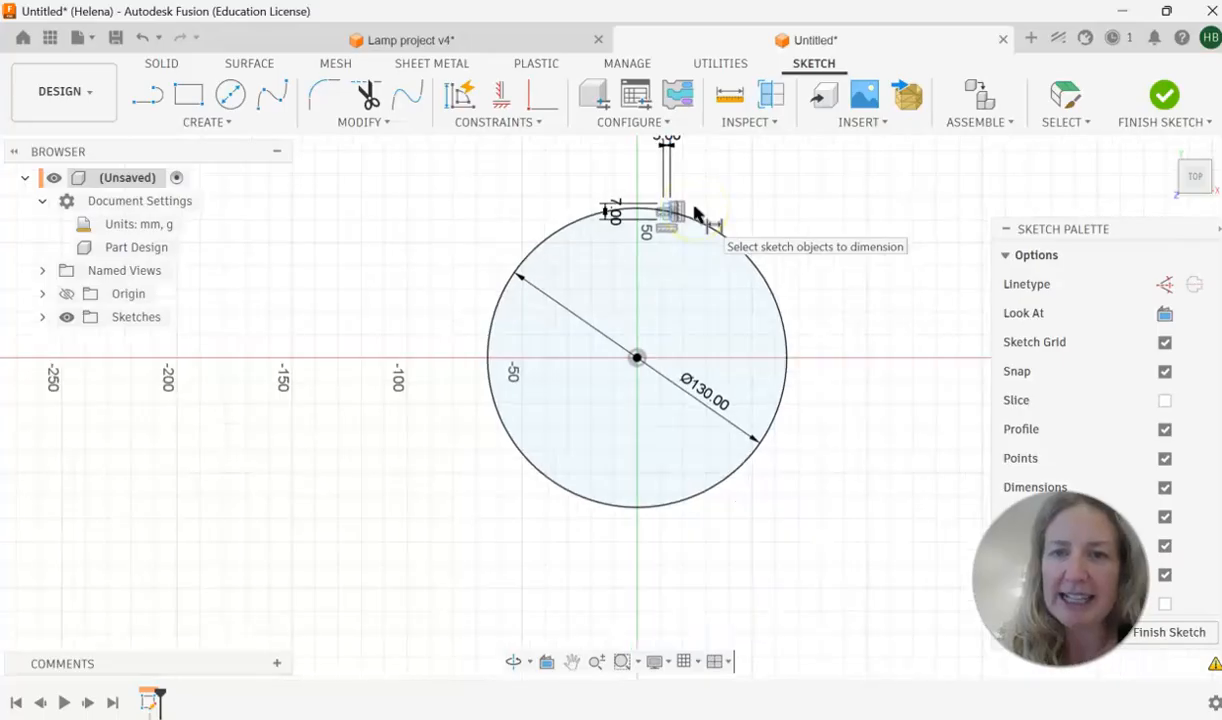
{"action": "scroll", "coordinate": [695, 212], "scroll_direction": "up", "scroll_amount": 2}
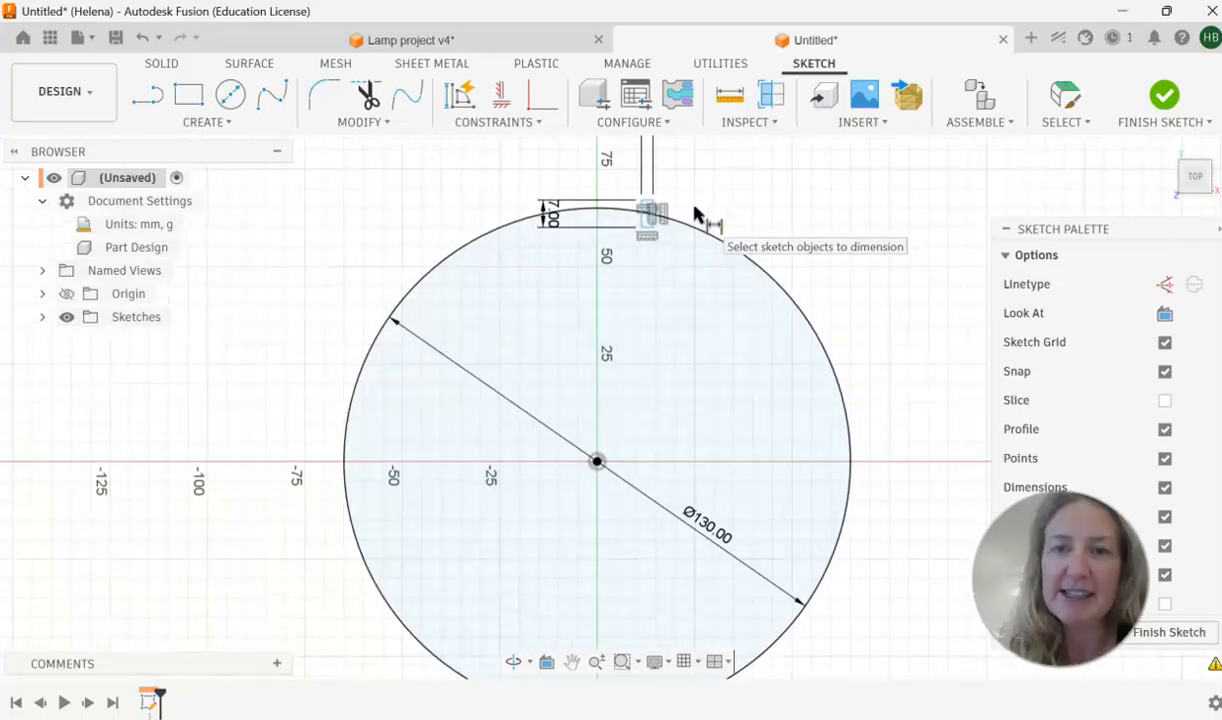
{"action": "left_click", "coordinate": [597, 462]}
{"action": "left_click", "coordinate": [597, 463]}
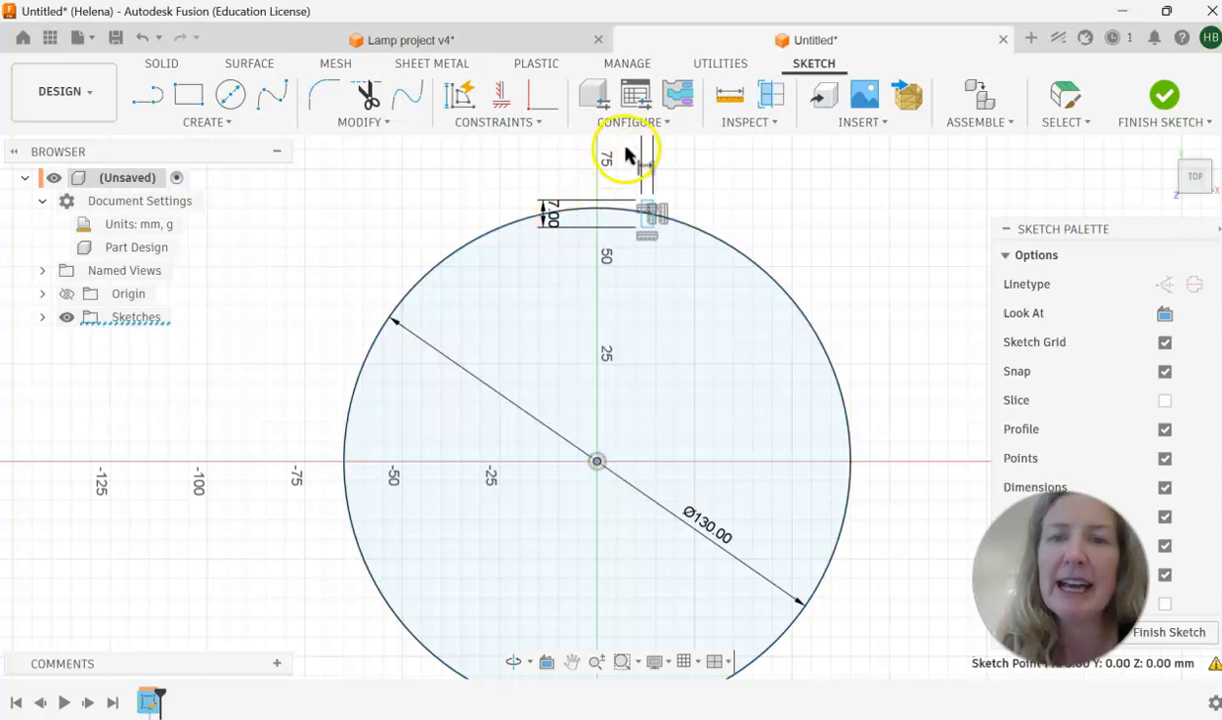
{"action": "left_click", "coordinate": [652, 213]}
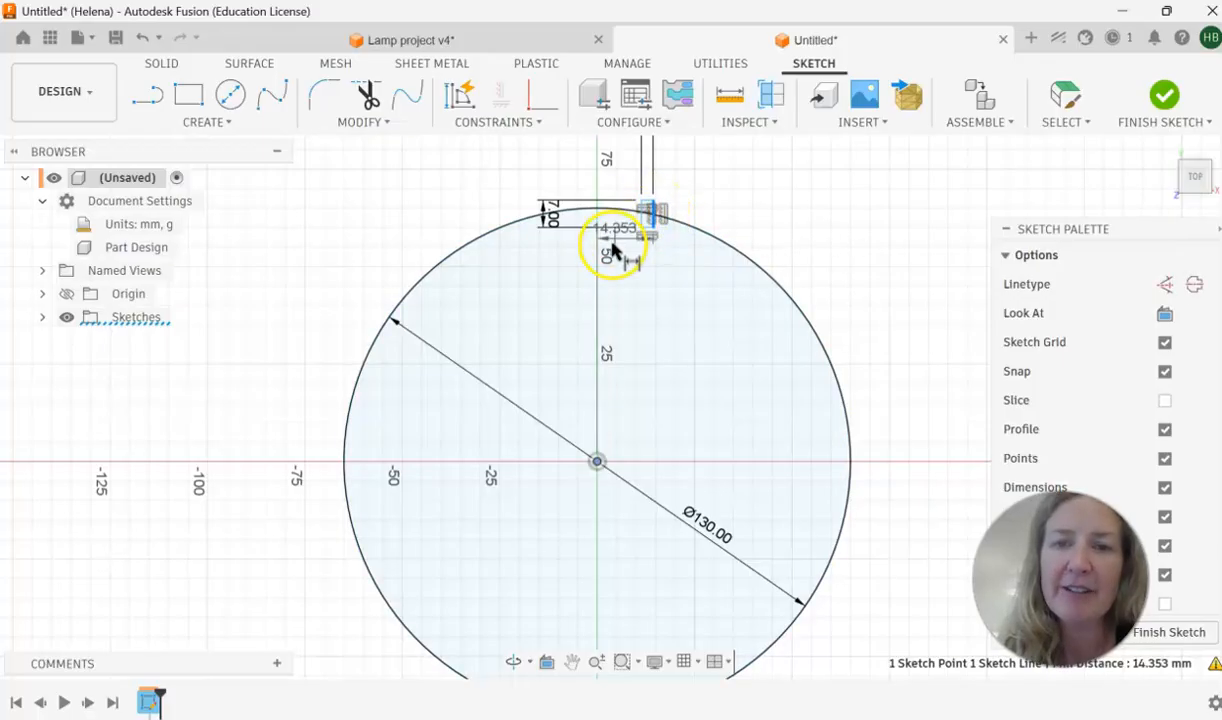
{"action": "left_click", "coordinate": [618, 308]}
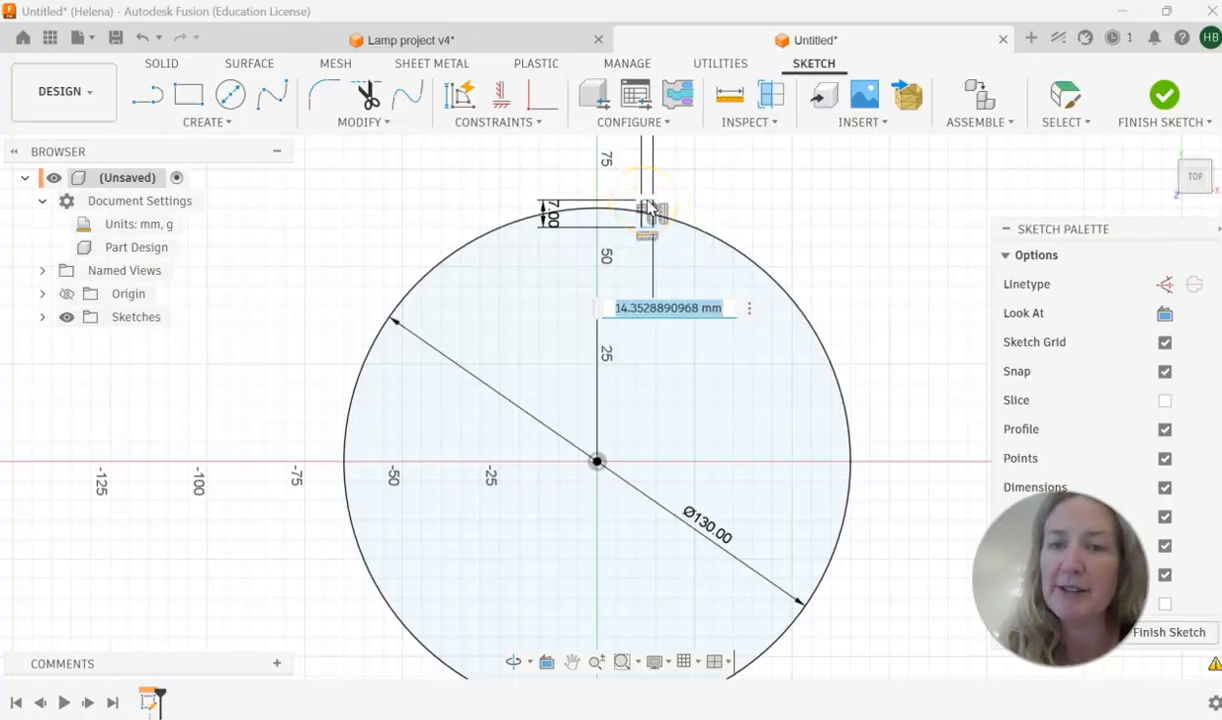
{"action": "type", "text": "1"}
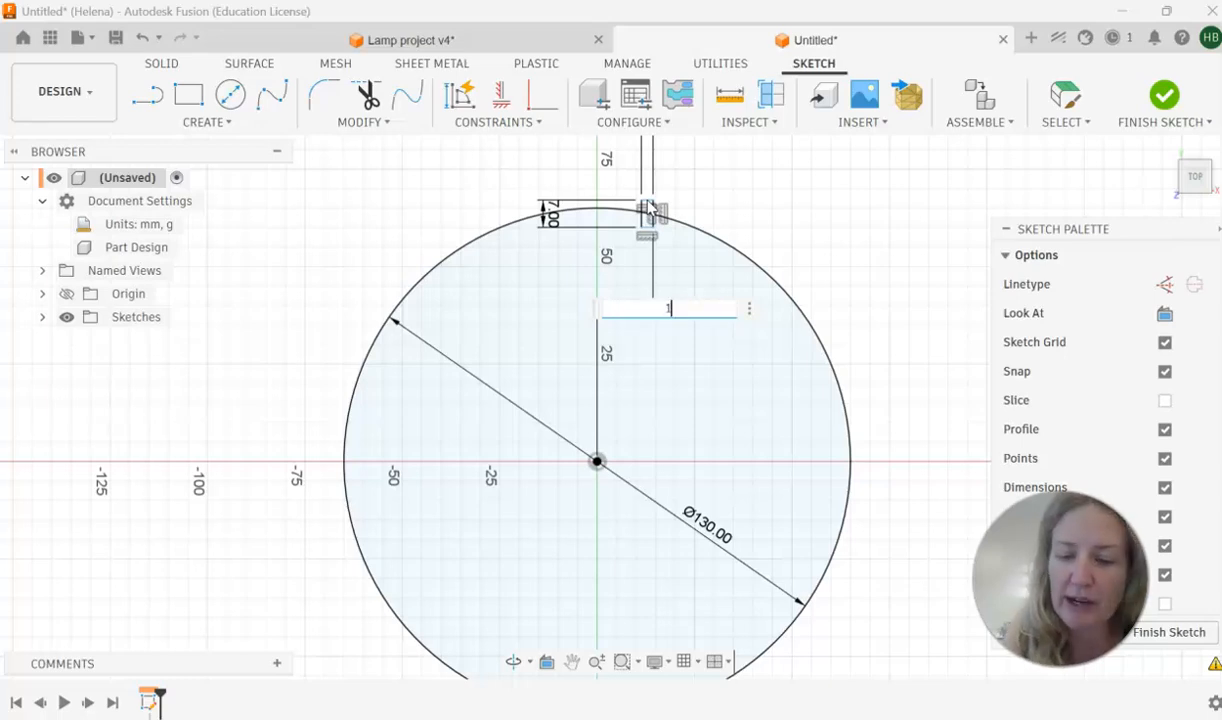
{"action": "type", "text": ".5"}
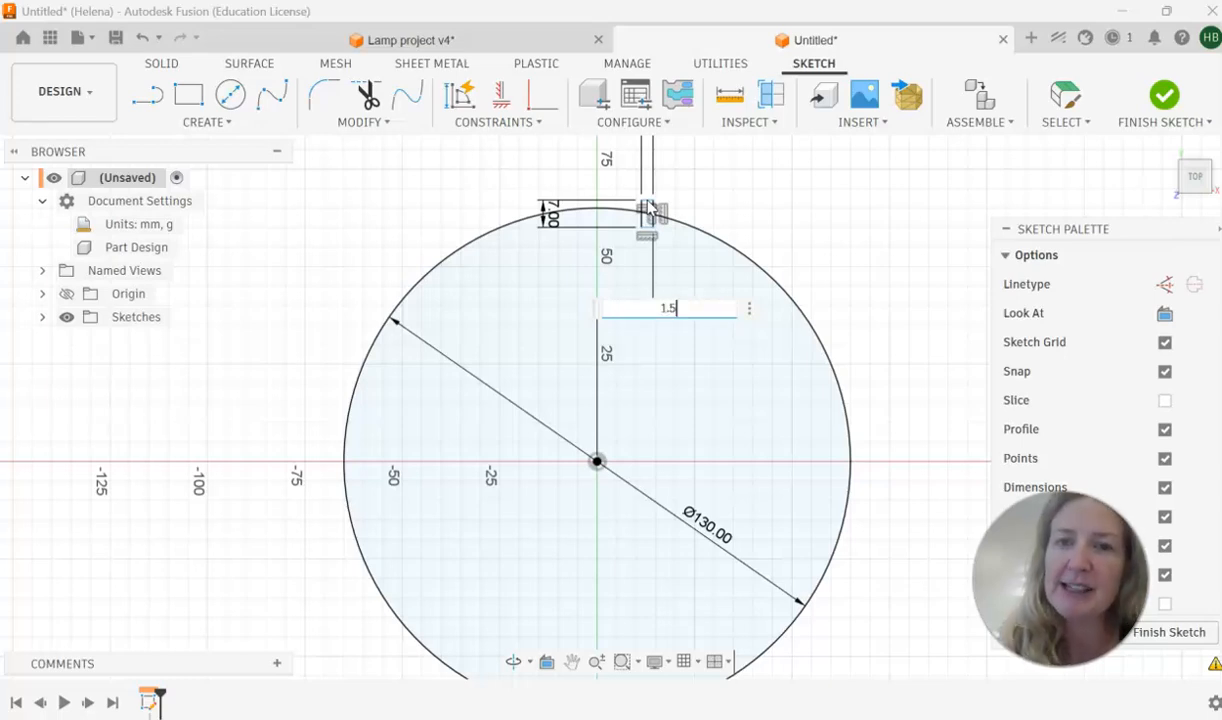
{"action": "key", "text": "Return"}
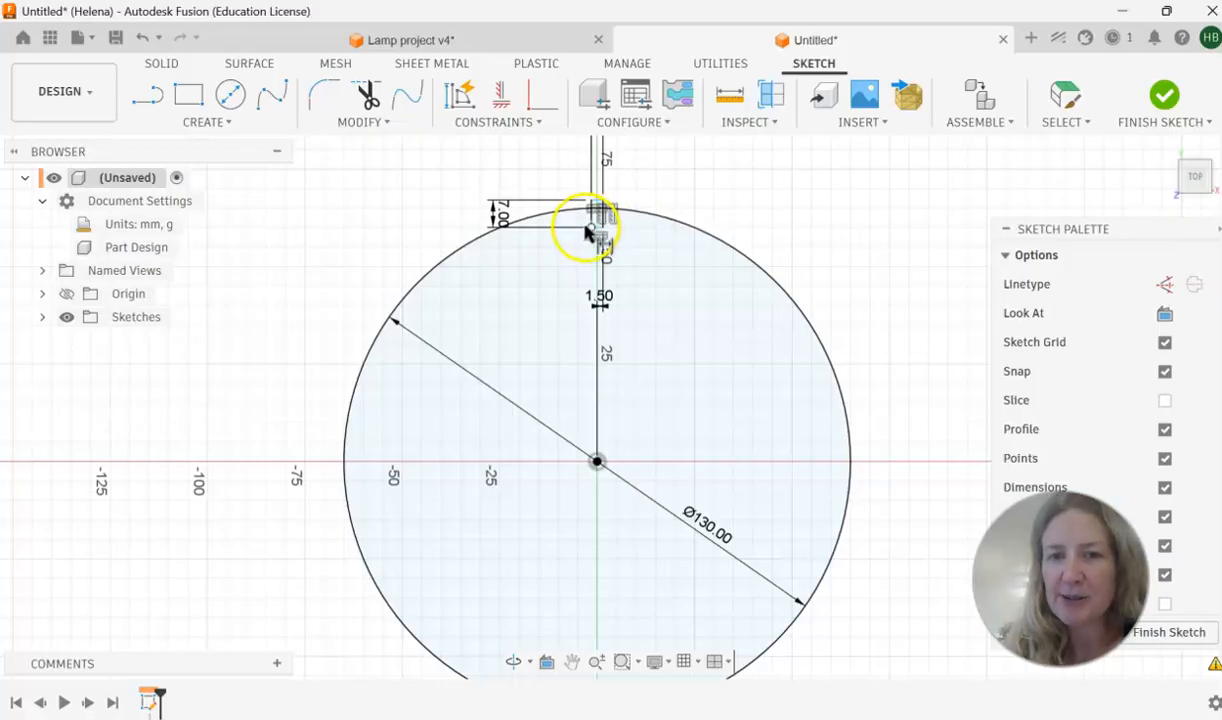
- Dimension the vertical distance from the circle's centre to the small rectangle's lower edge as 58 mm
{"action": "left_click", "coordinate": [595, 462]}
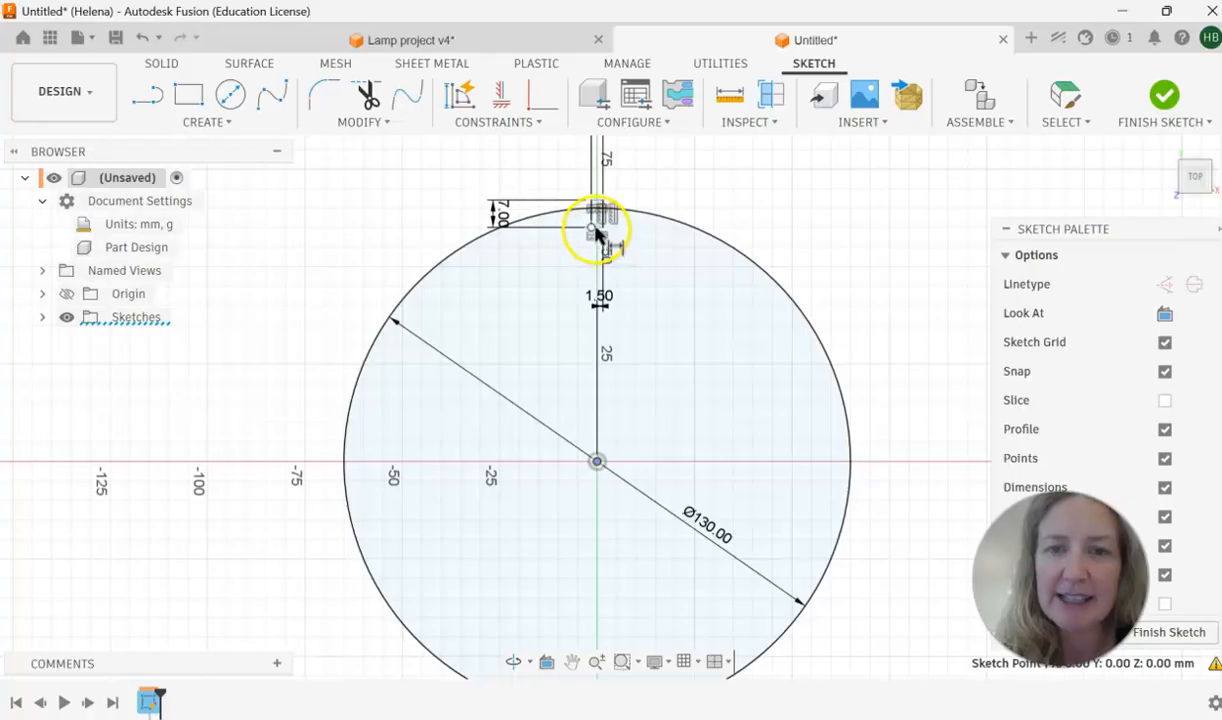
{"action": "scroll", "coordinate": [598, 237], "scroll_direction": "down", "scroll_amount": 3}
{"action": "scroll", "coordinate": [597, 235], "scroll_direction": "up", "scroll_amount": 4}
{"action": "scroll", "coordinate": [597, 235], "scroll_direction": "up", "scroll_amount": 8}
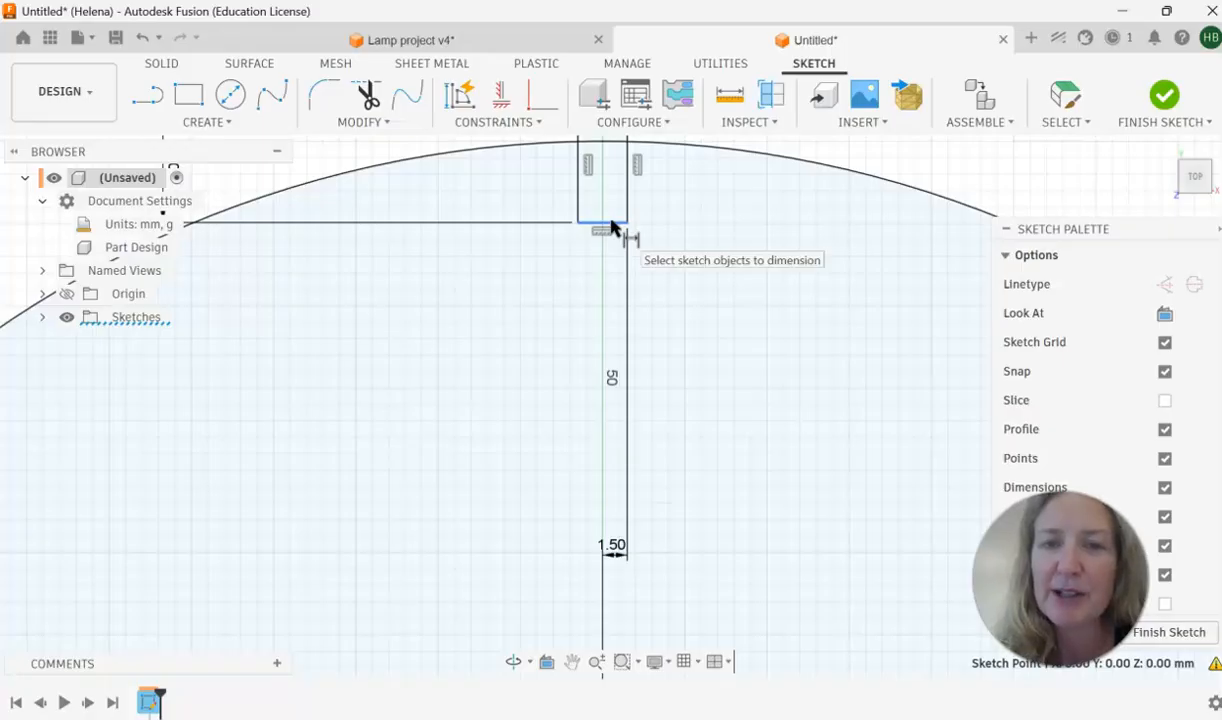
{"action": "left_click", "coordinate": [611, 231]}
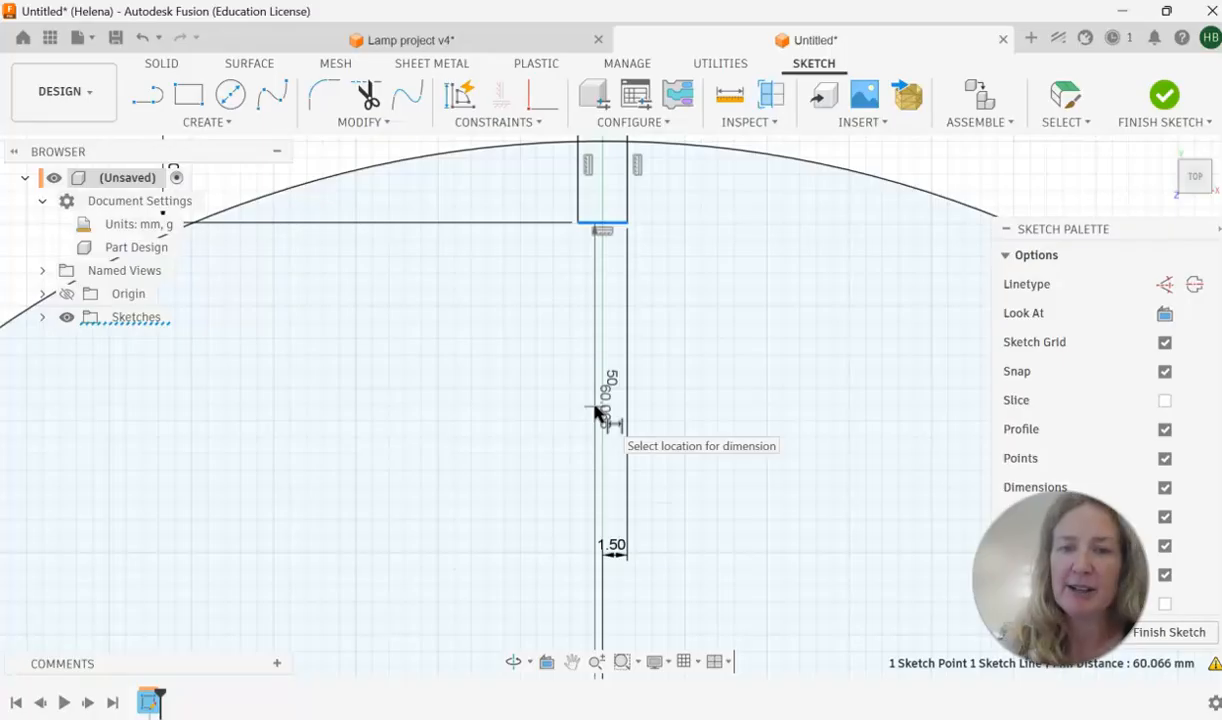
{"action": "left_click", "coordinate": [597, 411]}
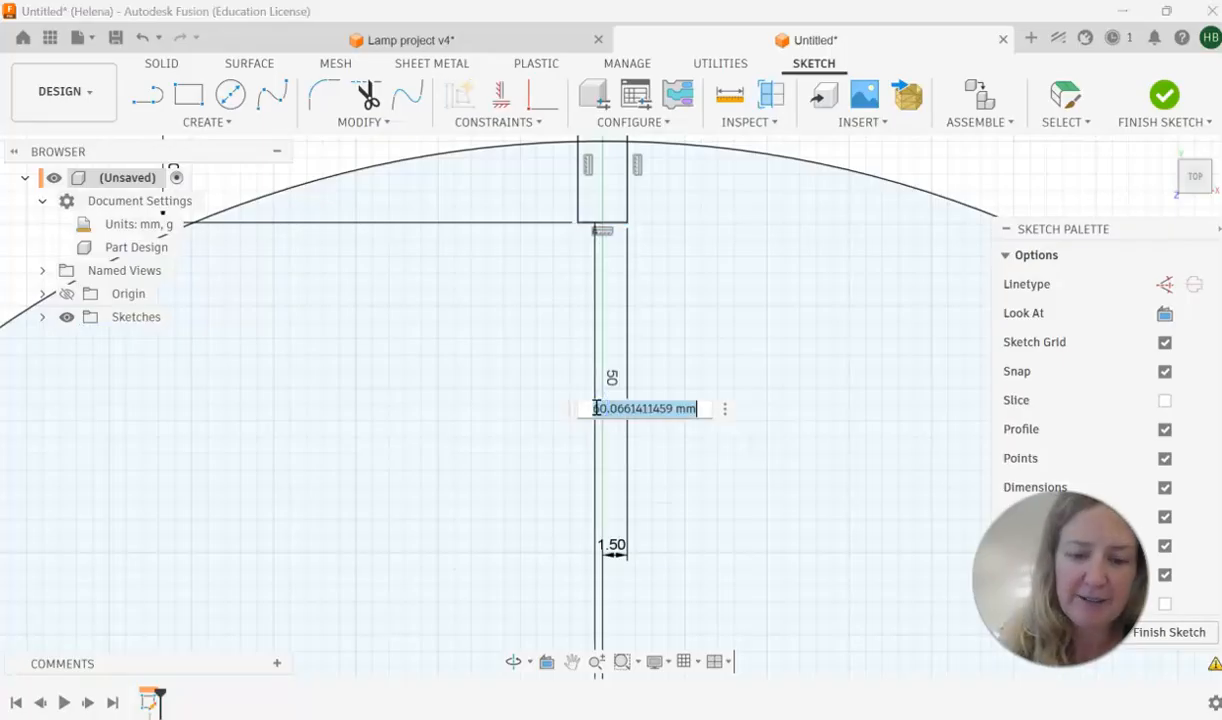
{"action": "type", "text": "58"}
{"action": "key", "text": "Return"}
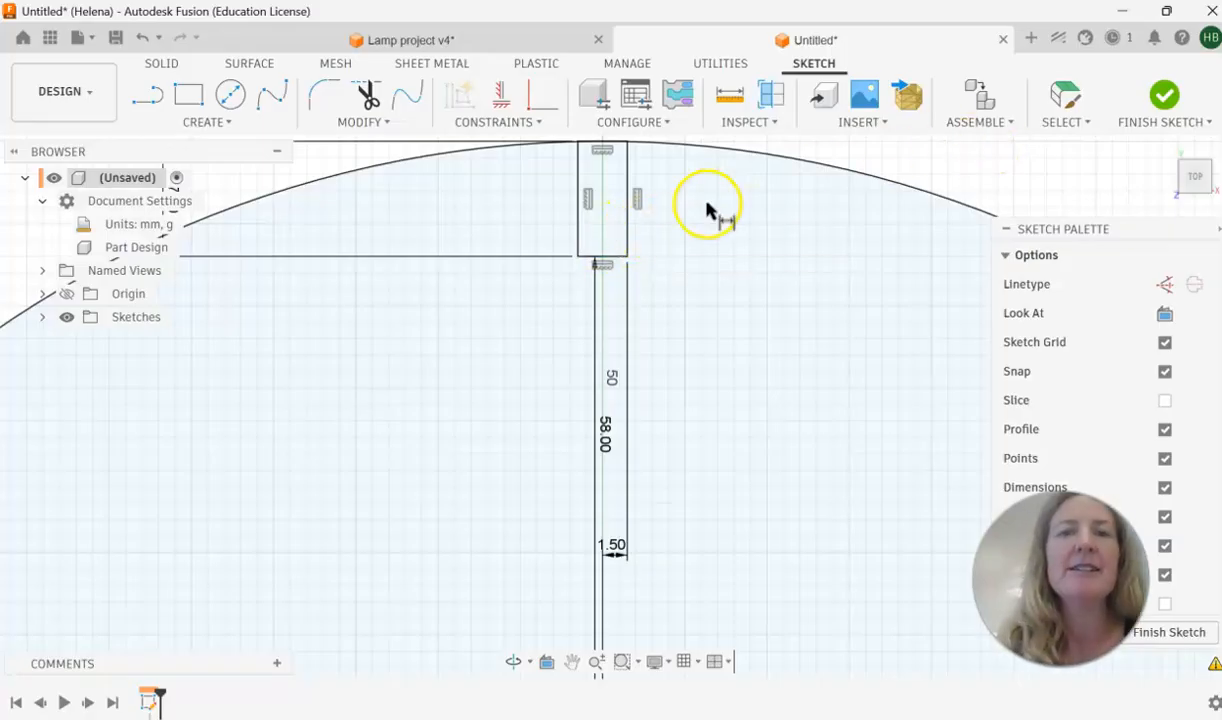
{"action": "scroll", "coordinate": [706, 210], "scroll_direction": "down", "scroll_amount": 5}
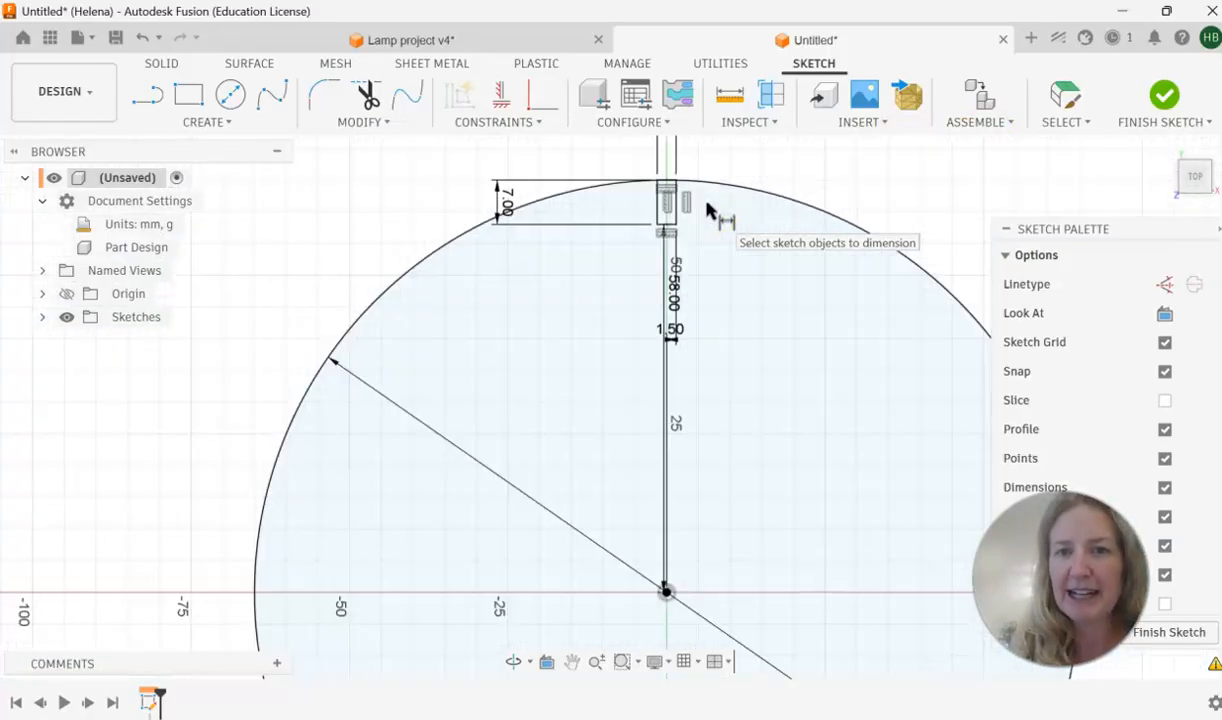
{"action": "scroll", "coordinate": [706, 210], "scroll_direction": "down", "scroll_amount": 3}
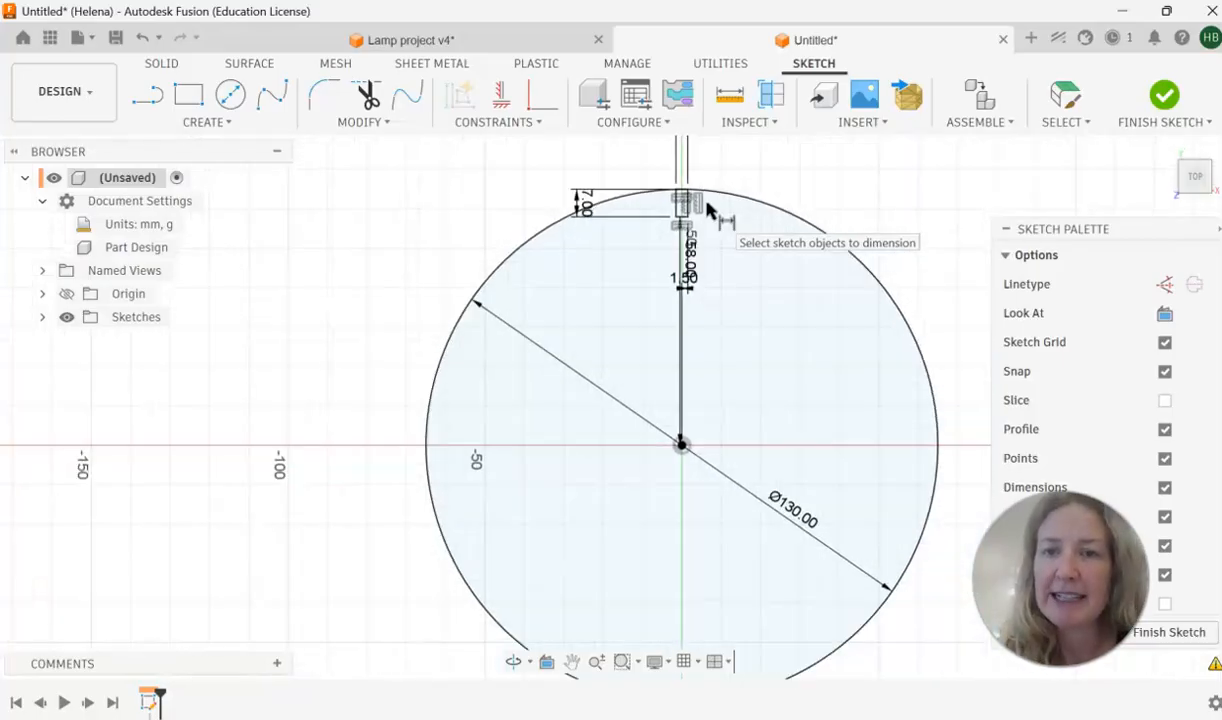
{"action": "scroll", "coordinate": [706, 210], "scroll_direction": "up", "scroll_amount": 1}
{"action": "left_click", "coordinate": [687, 240]}
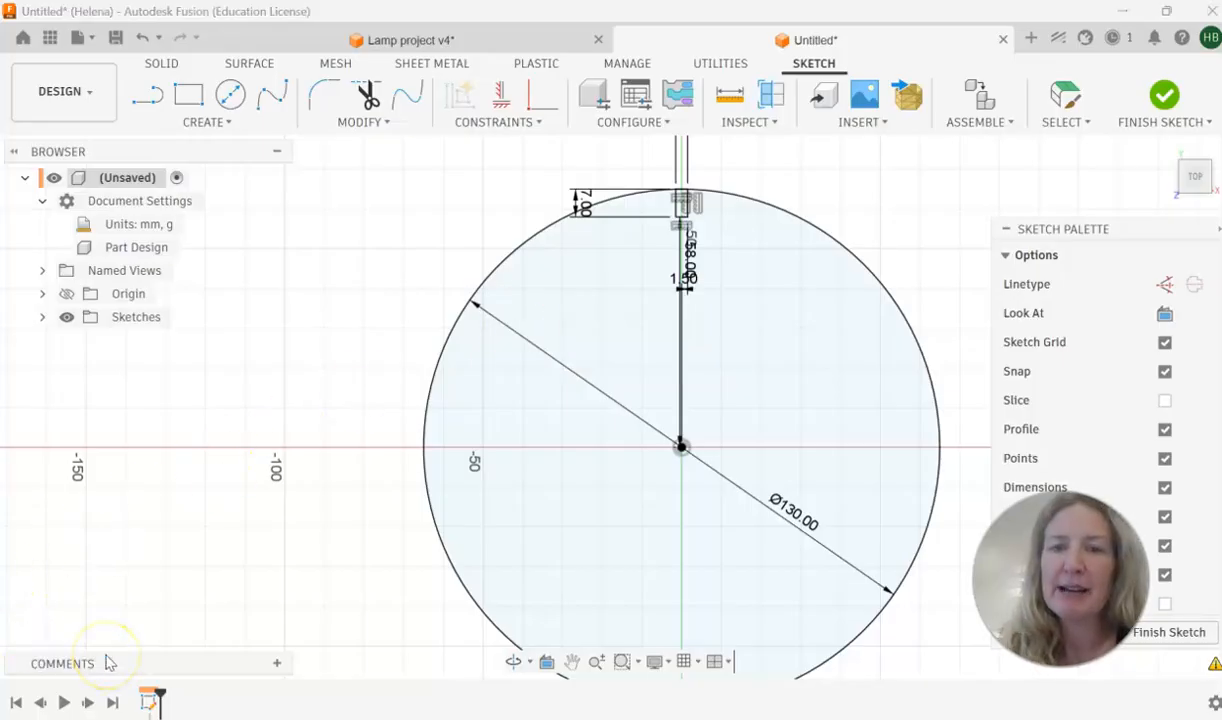
- Circular-pattern the four sides of the small rectangle around the circle's centre point, with full distribution and a quantity of 10
{"action": "left_click", "coordinate": [211, 125]}
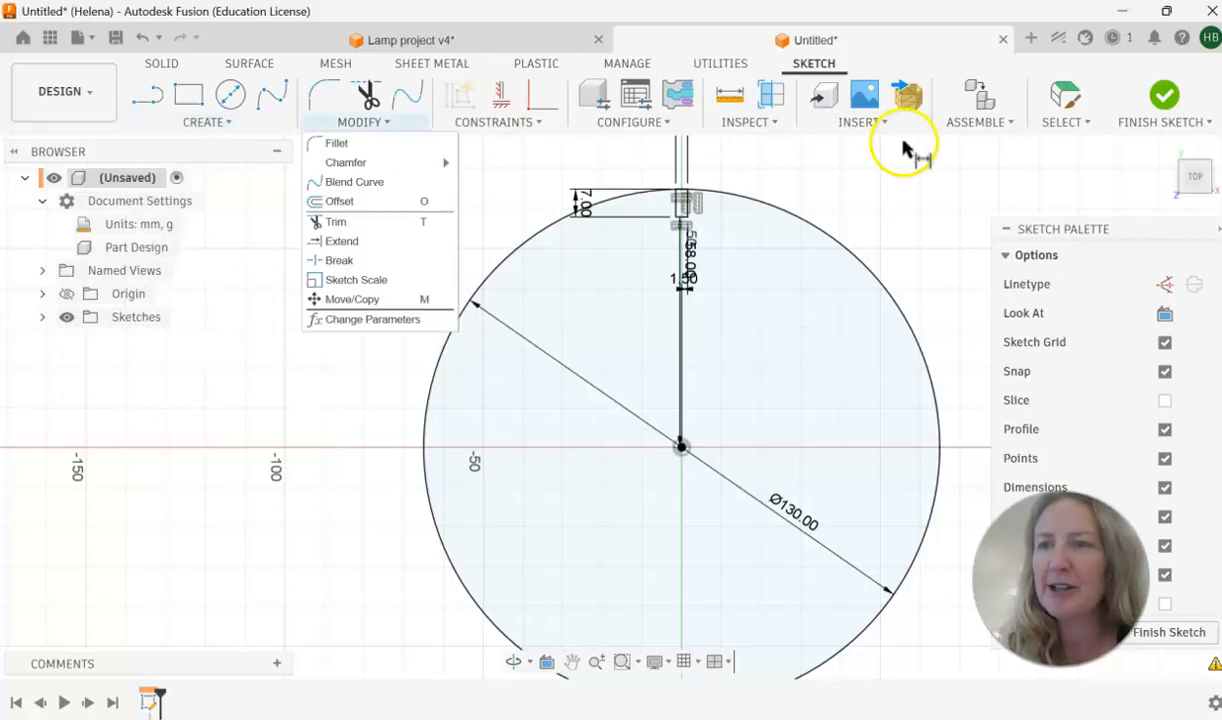
{"action": "left_click", "coordinate": [1089, 105]}
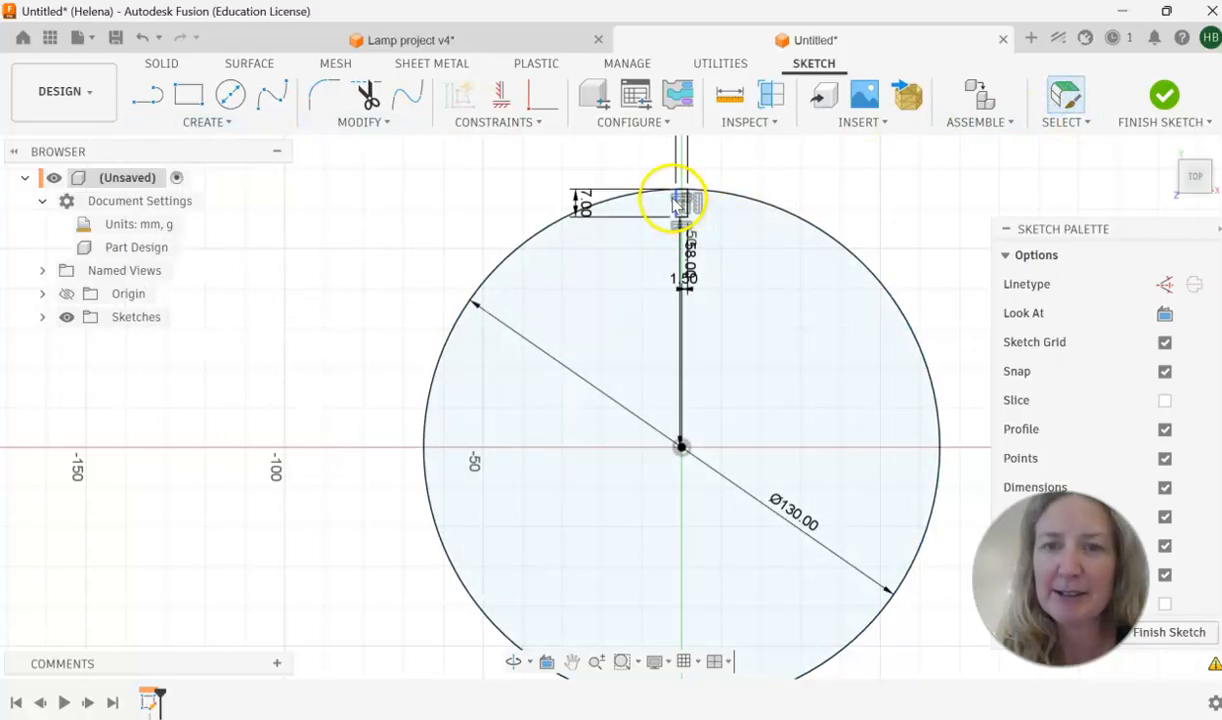
{"action": "scroll", "coordinate": [702, 225], "scroll_direction": "down", "scroll_amount": 2}
{"action": "scroll", "coordinate": [702, 225], "scroll_direction": "up", "scroll_amount": 6}
{"action": "left_click_drag", "start_coordinate": [685, 171], "coordinate": [657, 163]}
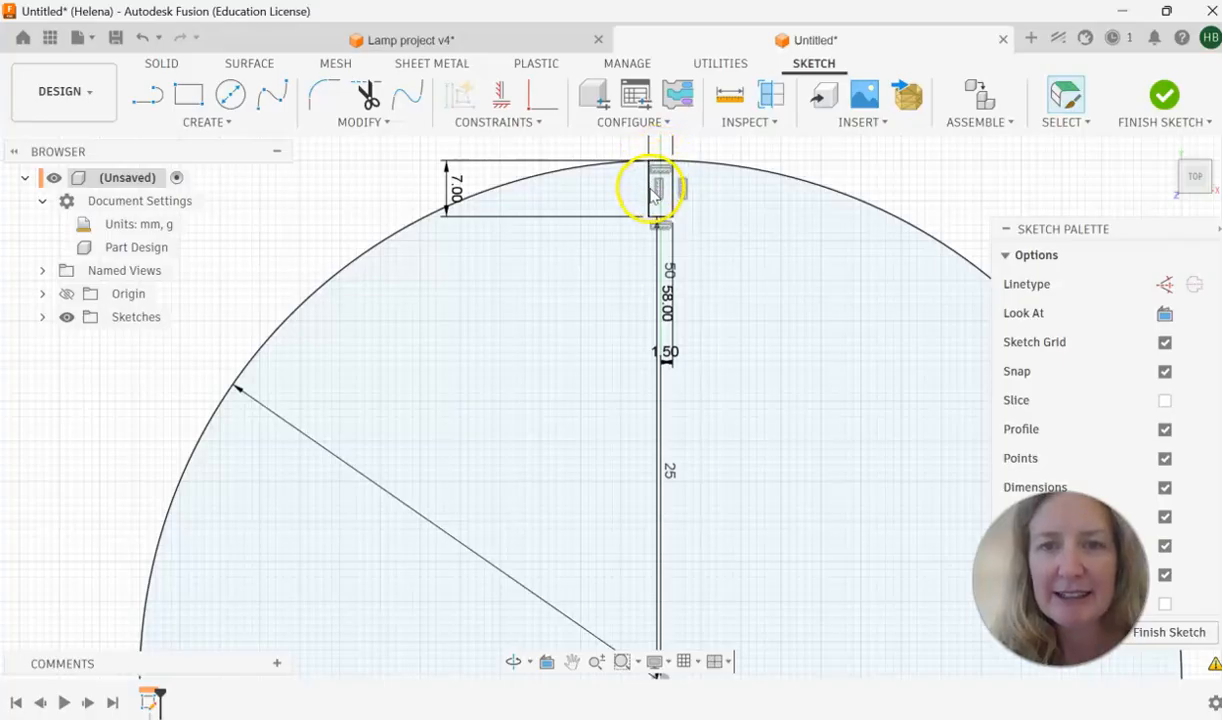
{"action": "left_click", "coordinate": [651, 187]}
{"action": "left_click", "coordinate": [661, 217], "text": "shift"}
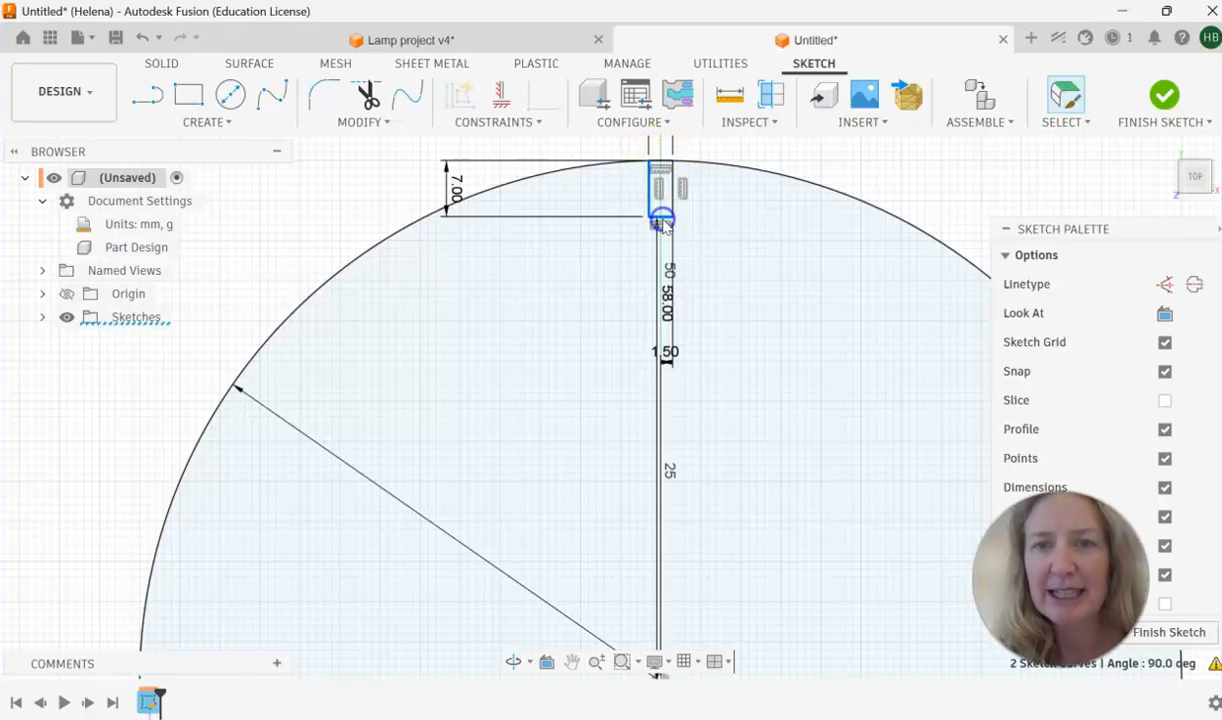
{"action": "left_click", "coordinate": [674, 193], "text": "shift"}
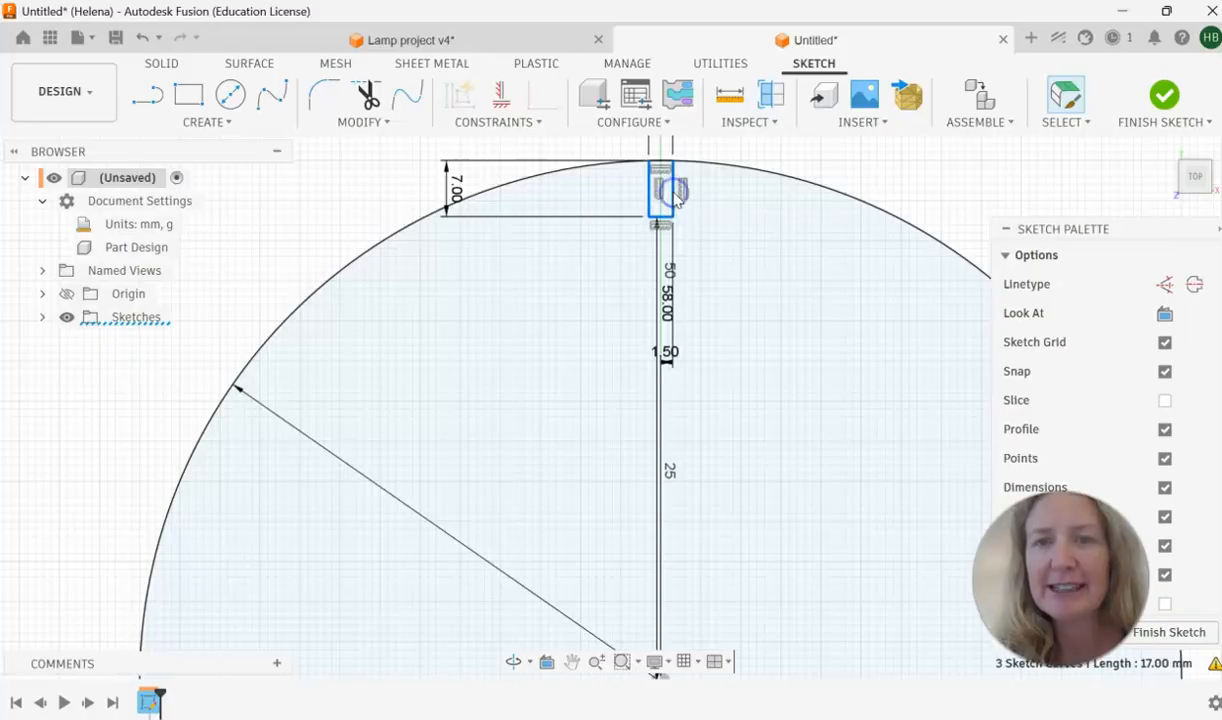
{"action": "left_click", "coordinate": [658, 160], "text": "shift"}
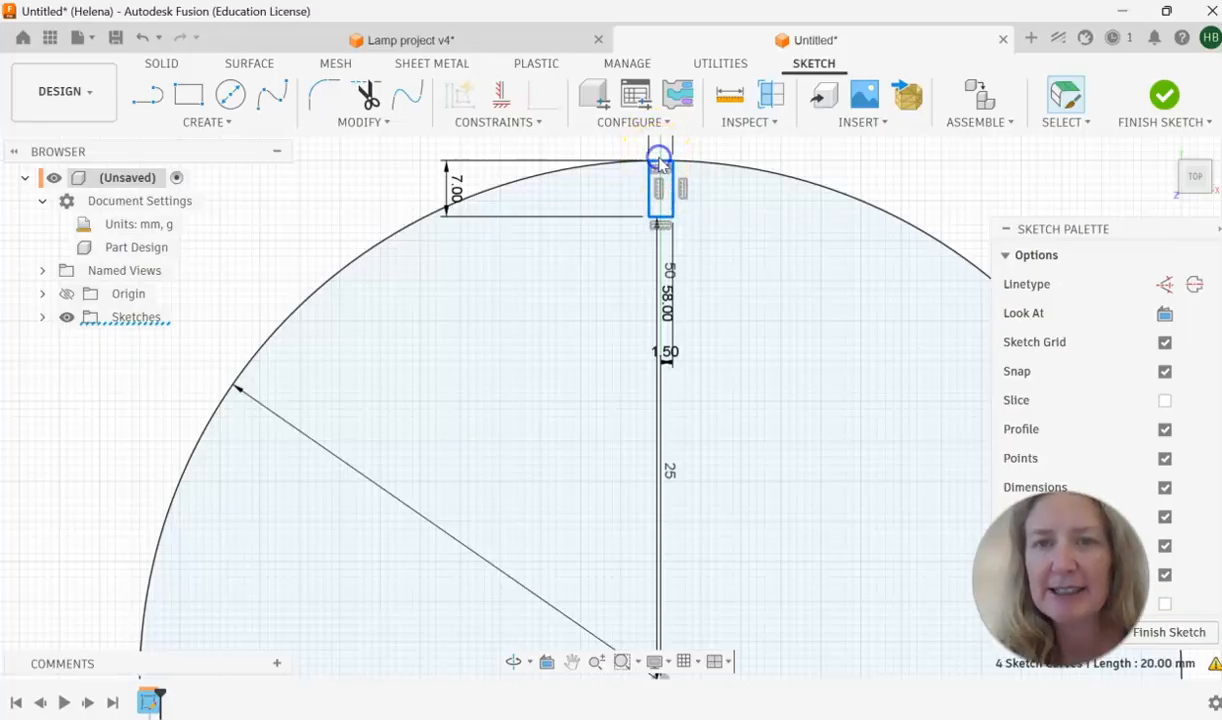
{"action": "left_click", "coordinate": [515, 185], "text": "shift"}
{"action": "left_click", "coordinate": [202, 122]}
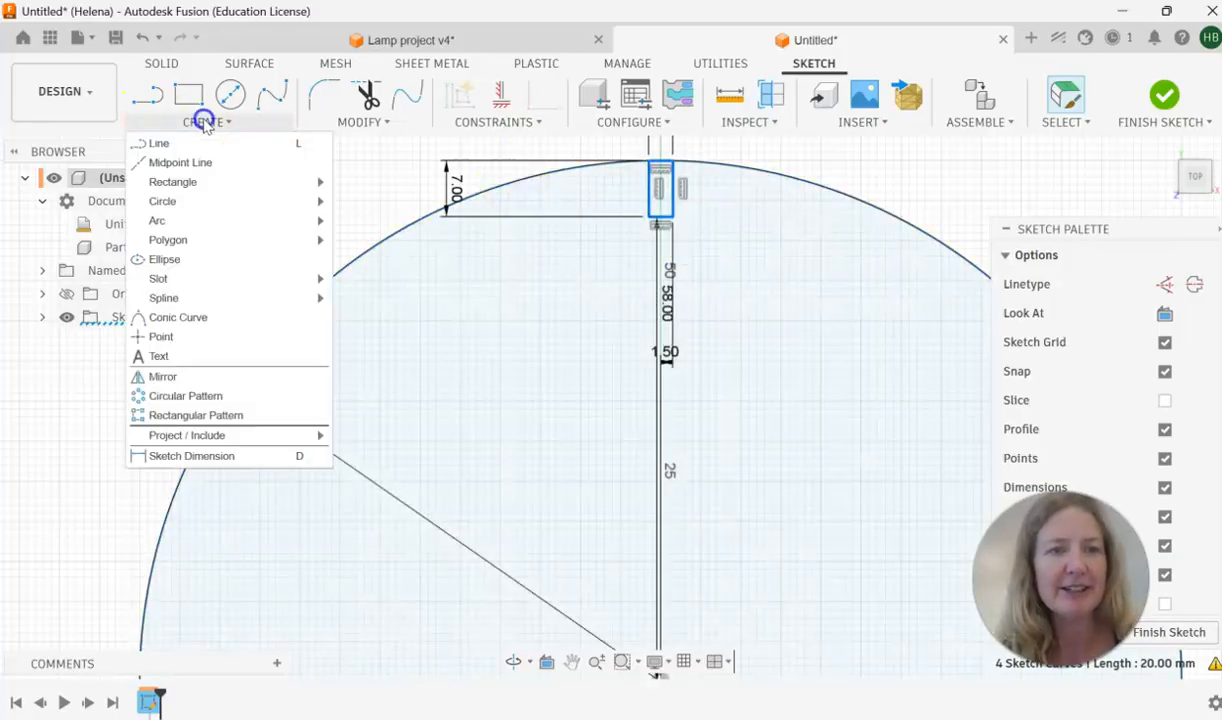
{"action": "left_click", "coordinate": [203, 396]}
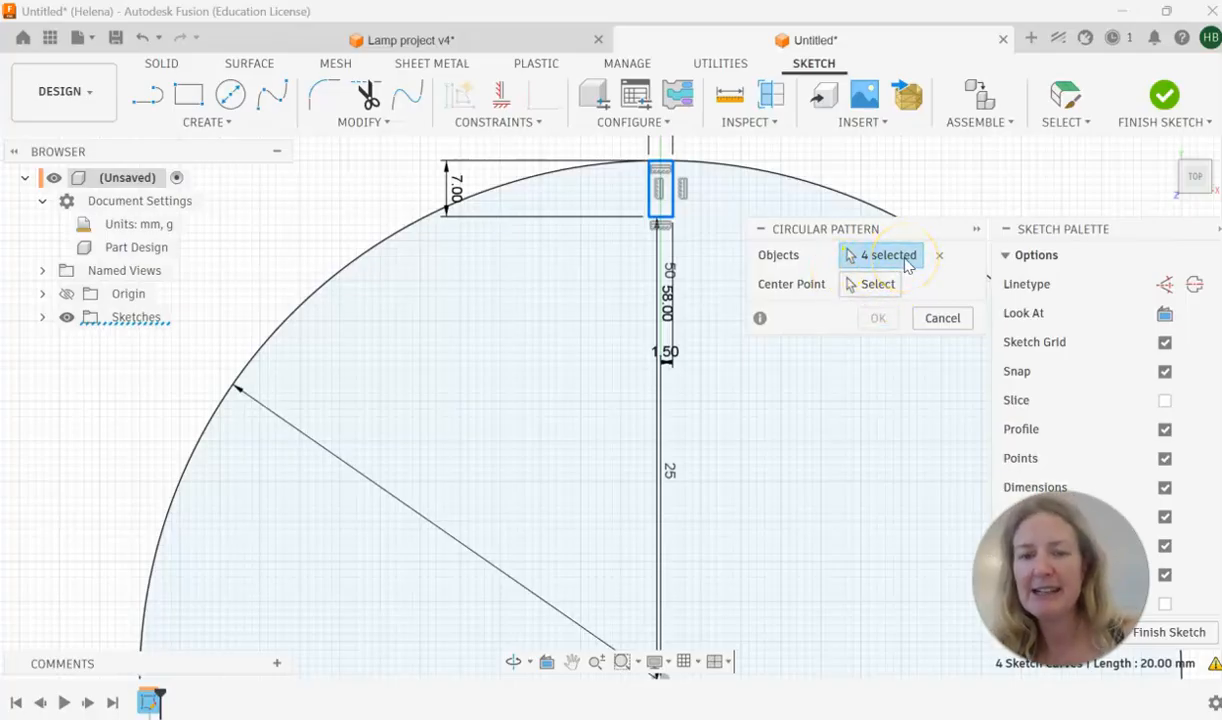
{"action": "scroll", "coordinate": [705, 575], "scroll_direction": "down", "scroll_amount": 3}
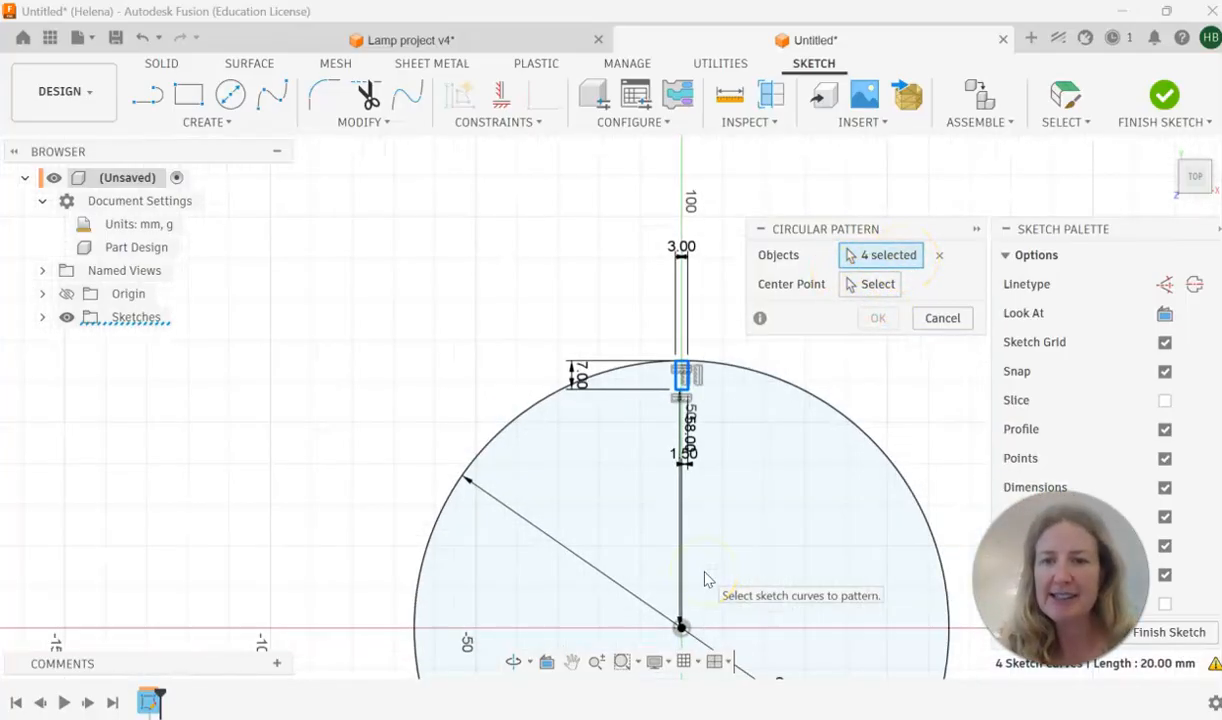
{"action": "left_click", "coordinate": [858, 288]}
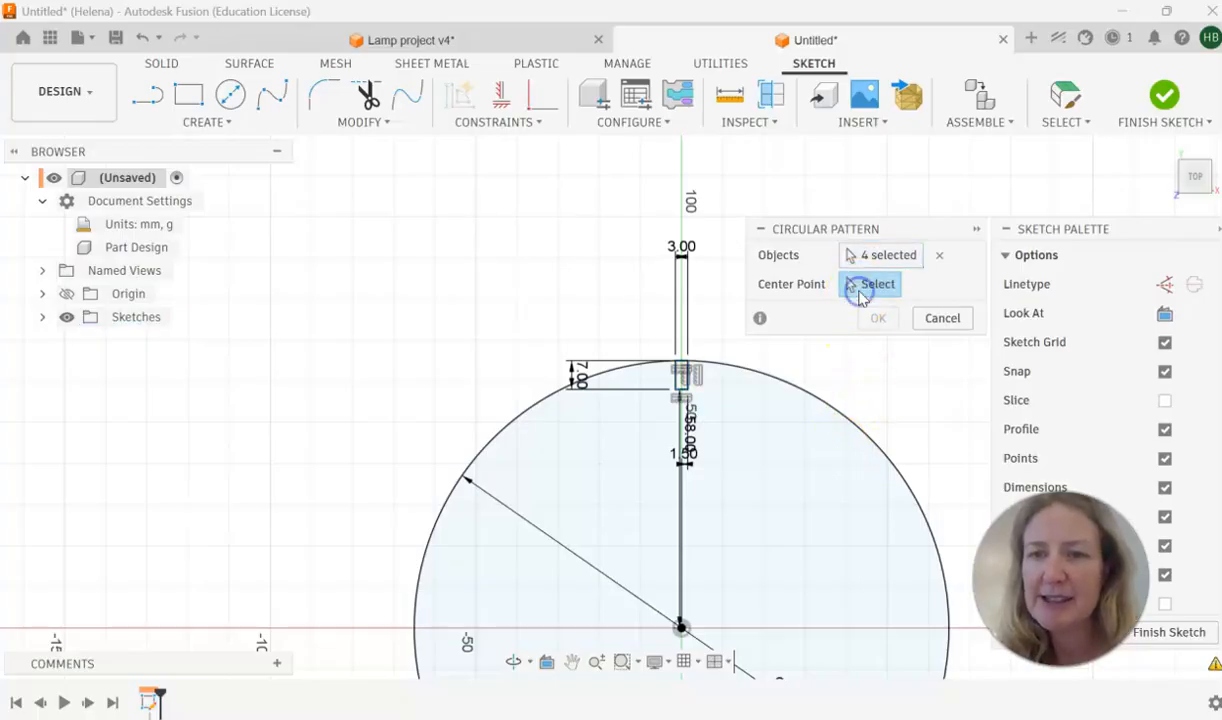
{"action": "left_click", "coordinate": [681, 628]}
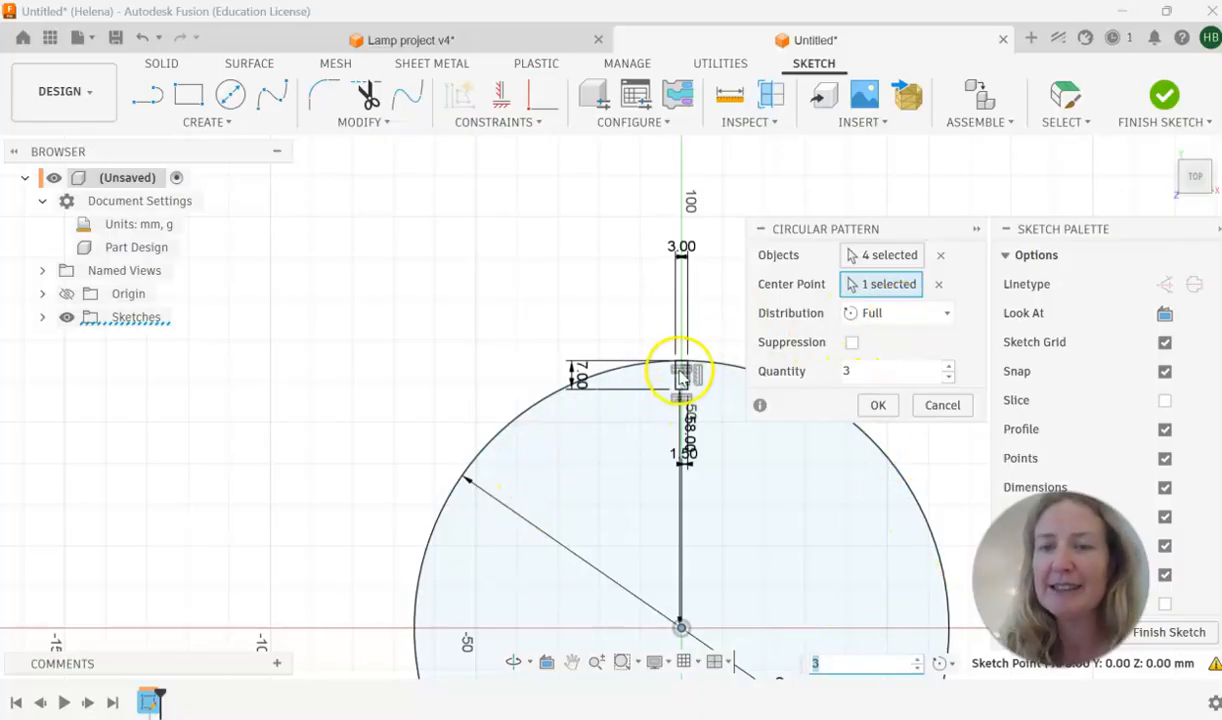
{"action": "left_click", "coordinate": [899, 366]}
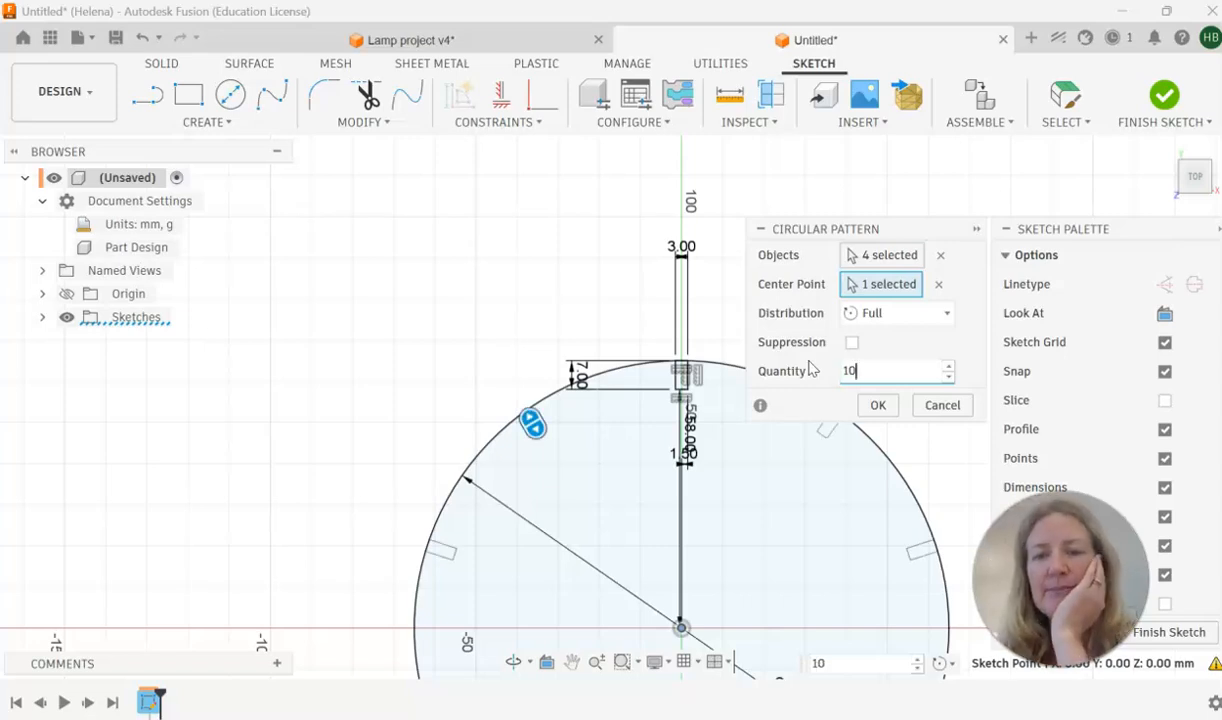
{"action": "left_click", "coordinate": [882, 412]}
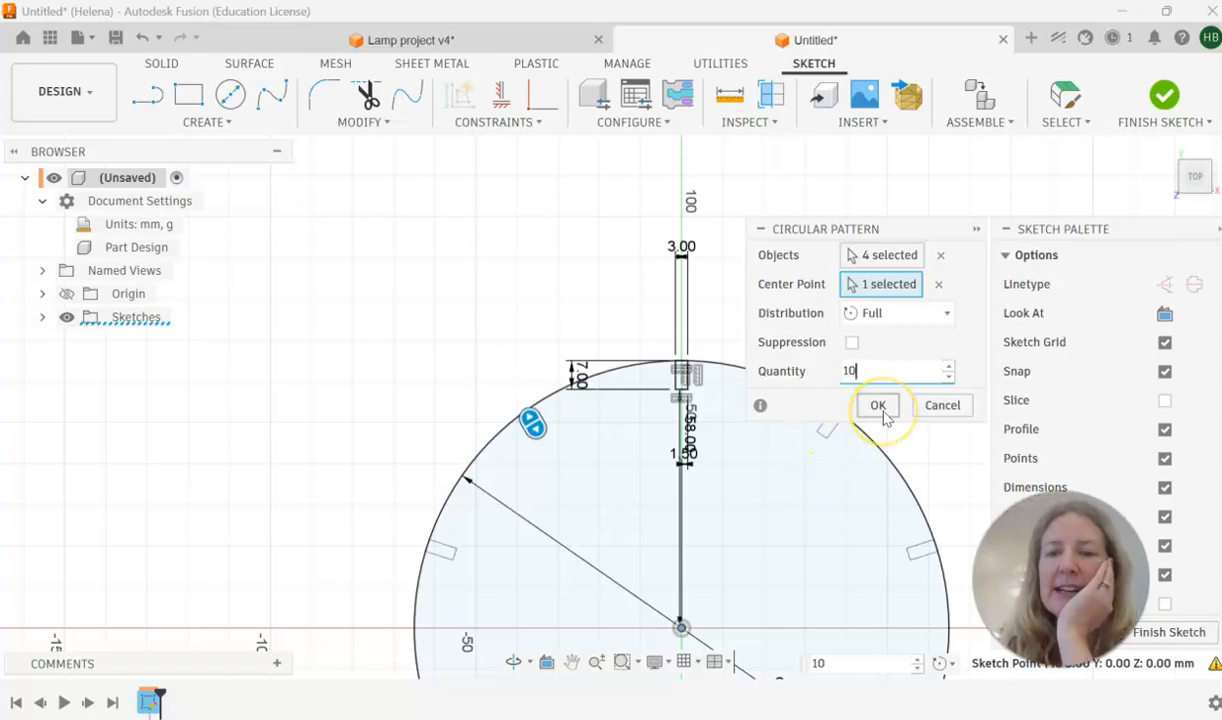
{"action": "left_click", "coordinate": [880, 408]}
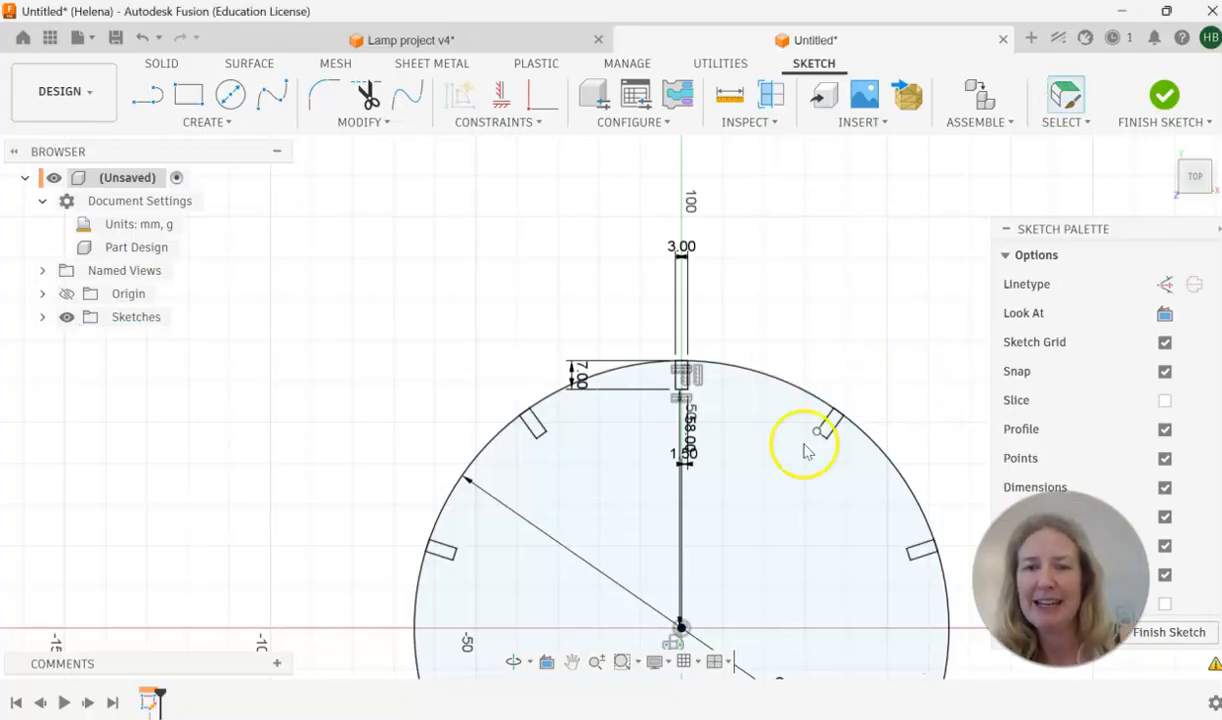
- Finish the sketch and extrude the large circular profile, excluding the edge slots, 3 mm to one side as a new body
{"action": "scroll", "coordinate": [786, 464], "scroll_direction": "down", "scroll_amount": 5}
{"action": "scroll", "coordinate": [786, 464], "scroll_direction": "down", "scroll_amount": 1}
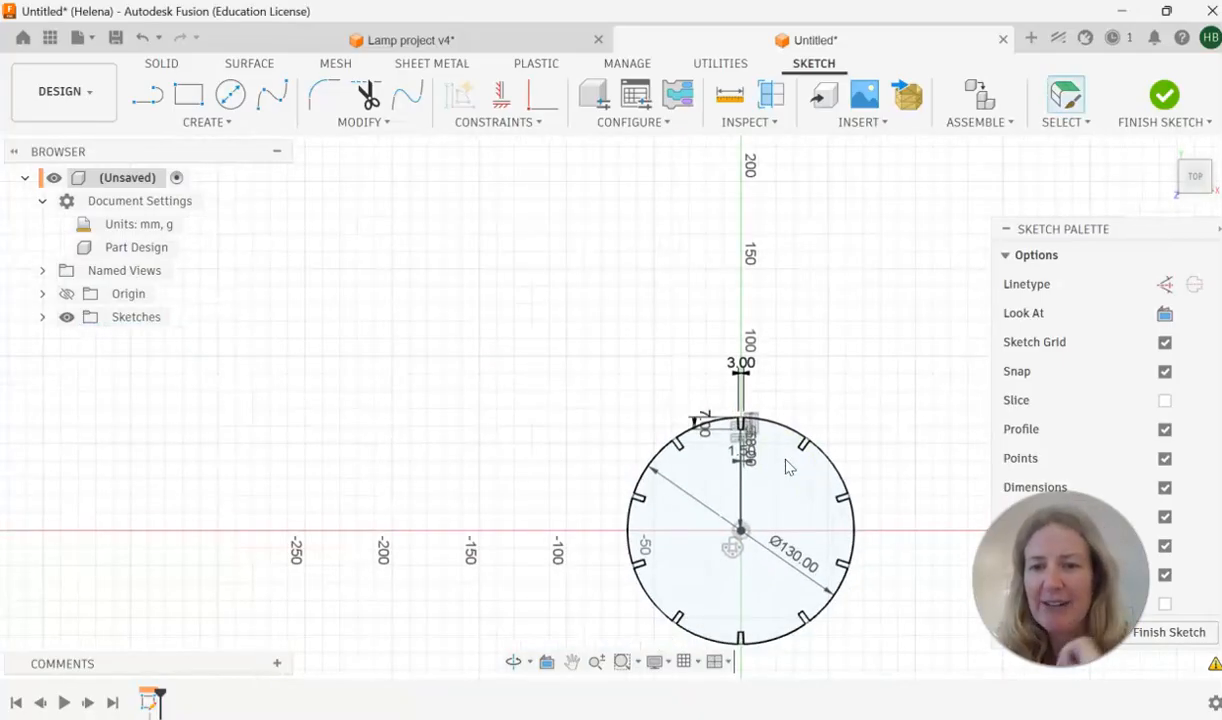
{"action": "left_click", "coordinate": [1164, 100]}
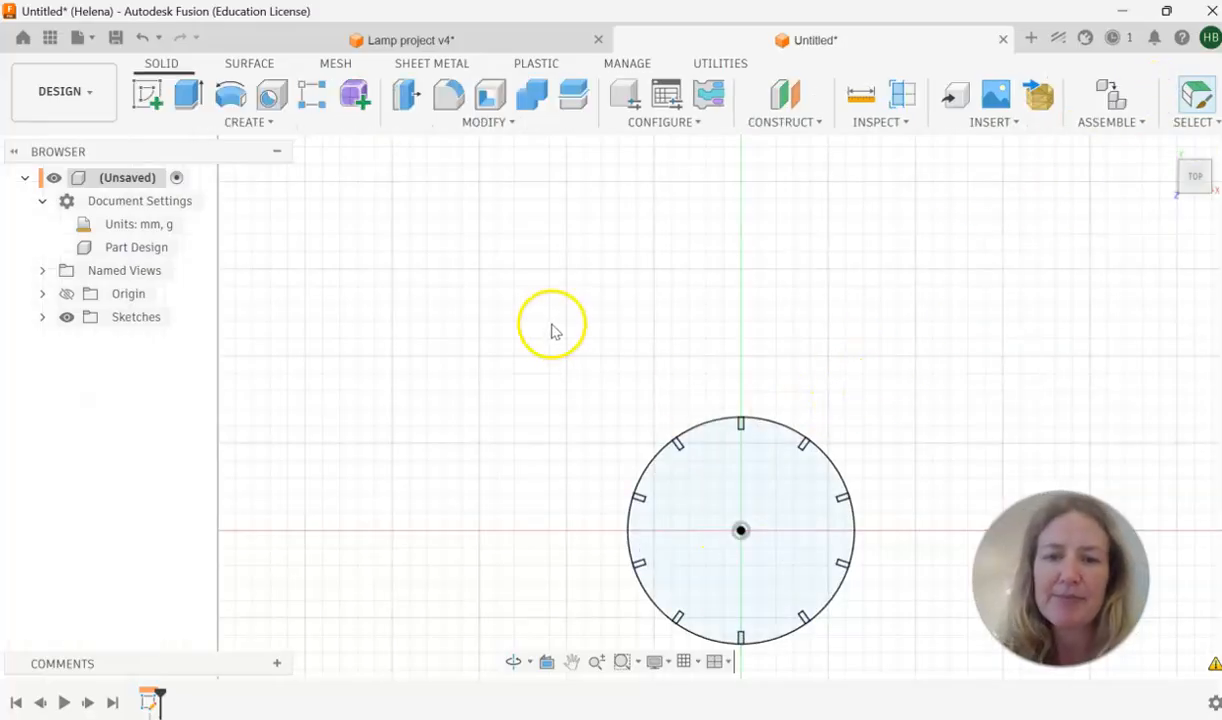
{"action": "left_click", "coordinate": [187, 95]}
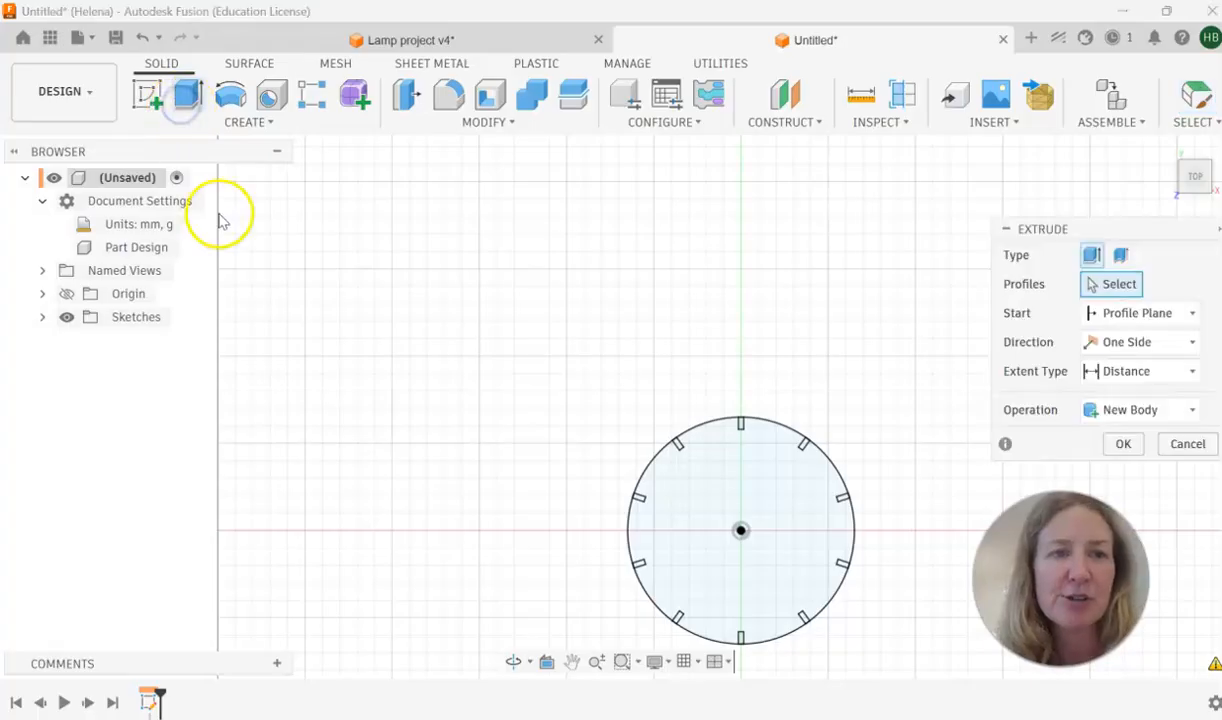
{"action": "left_click", "coordinate": [708, 487]}
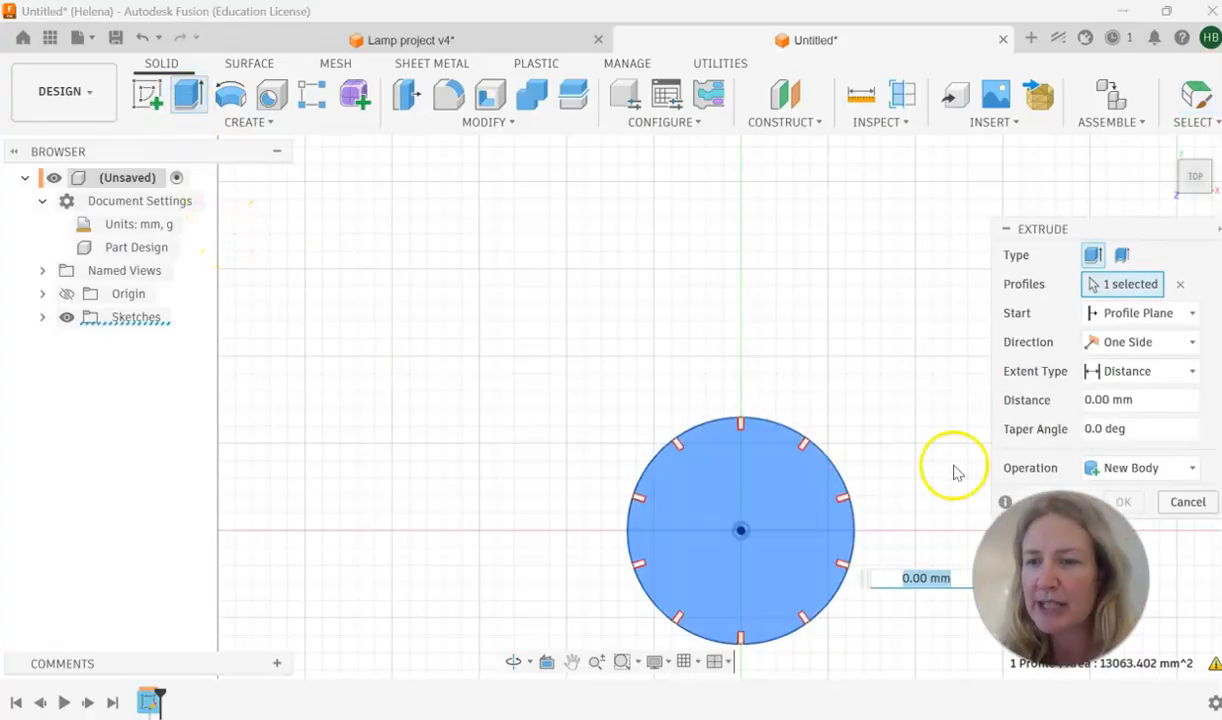
{"action": "left_click_drag", "start_coordinate": [1106, 229], "coordinate": [1017, 145]}
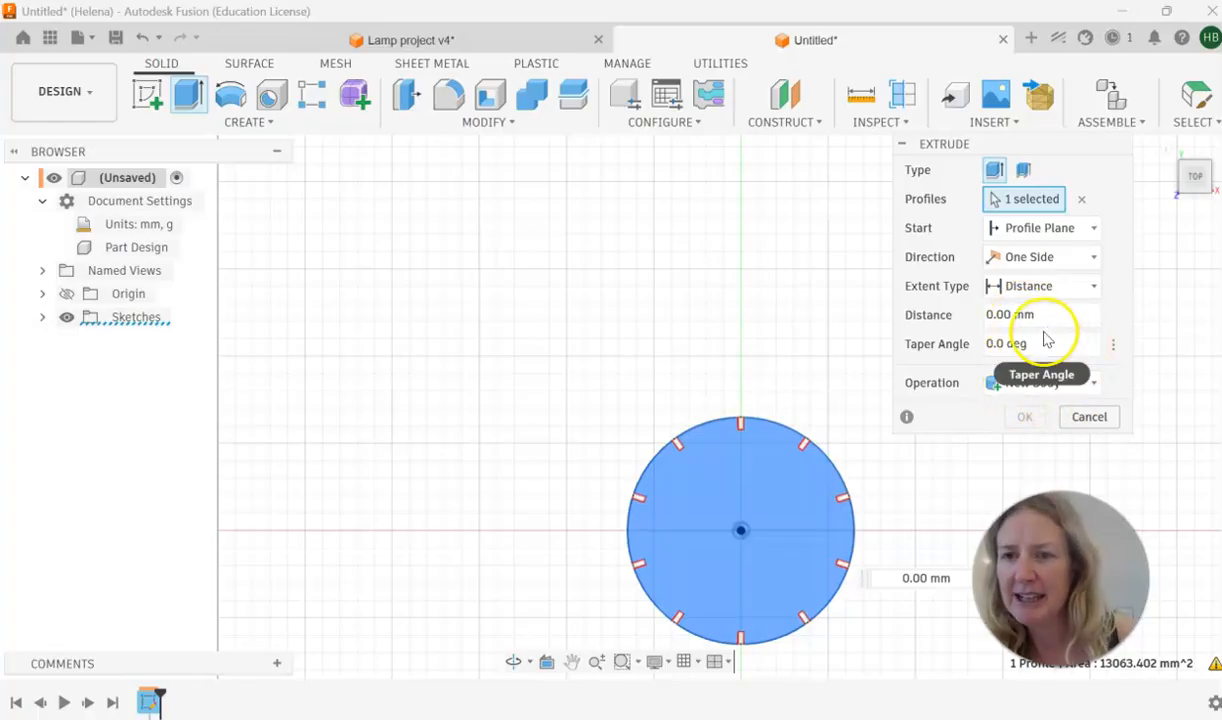
{"action": "left_click", "coordinate": [992, 318]}
{"action": "left_click", "coordinate": [1059, 311]}
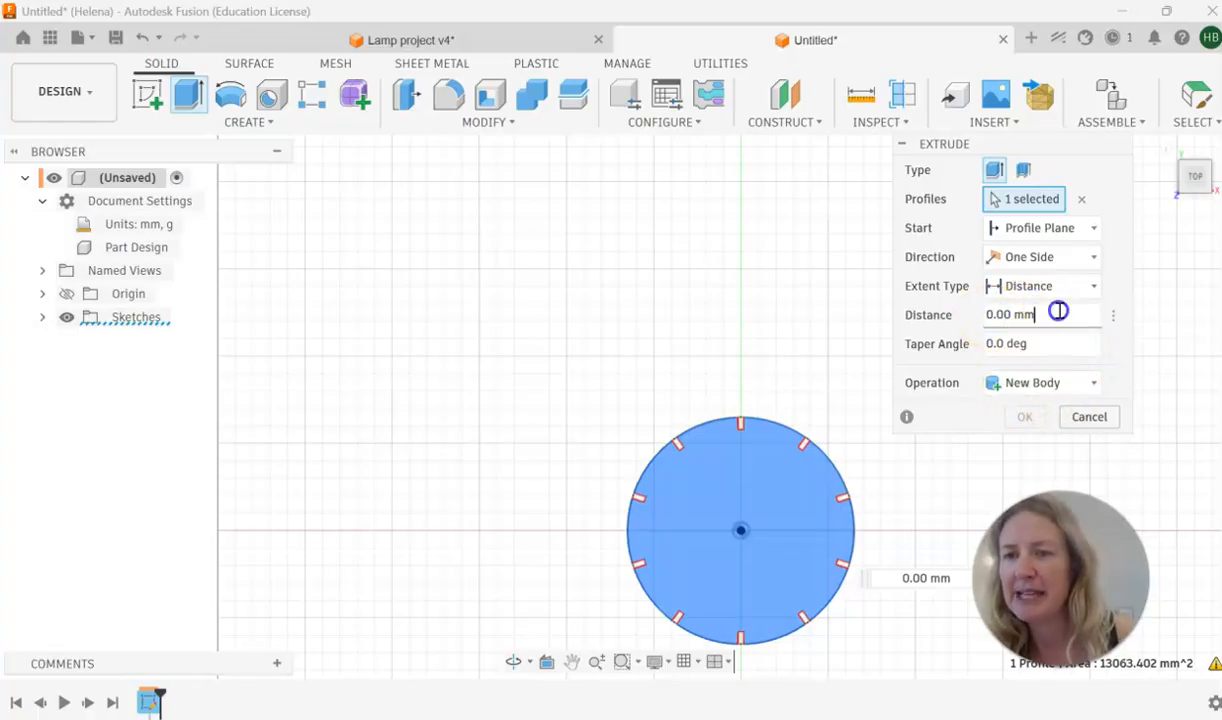
{"action": "left_click_drag", "start_coordinate": [1058, 311], "coordinate": [917, 308]}
{"action": "type", "text": "3"}
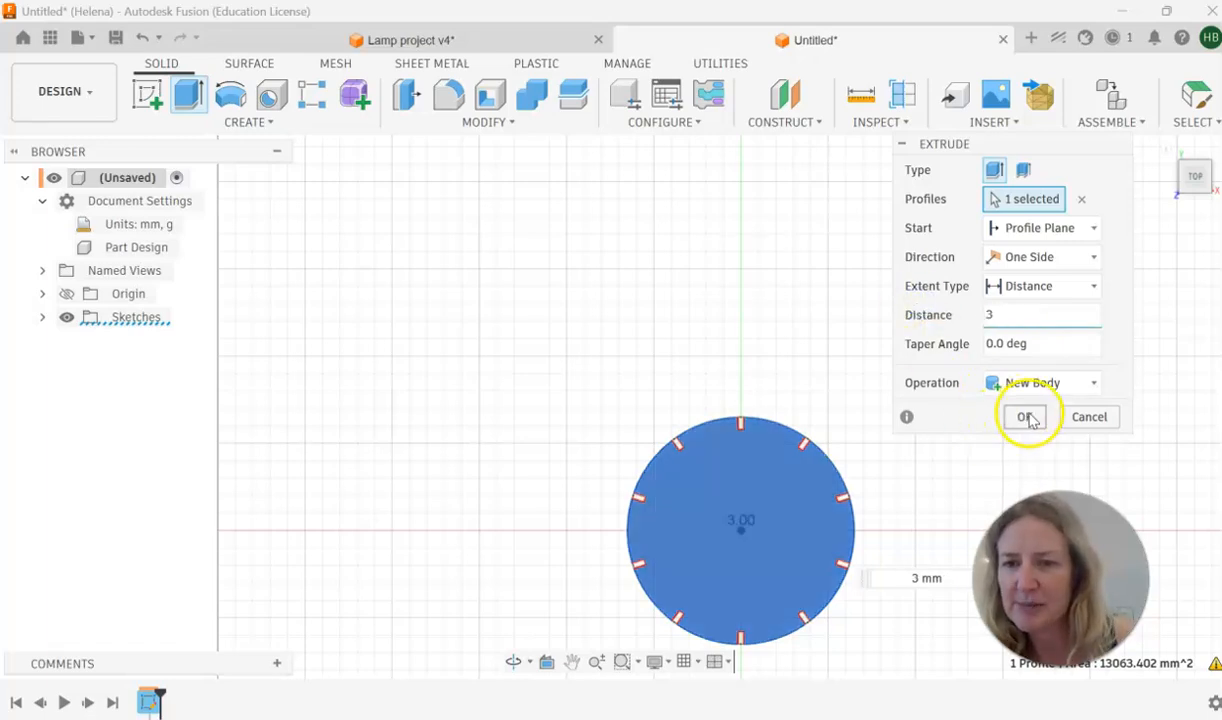
{"action": "left_click", "coordinate": [1027, 417]}
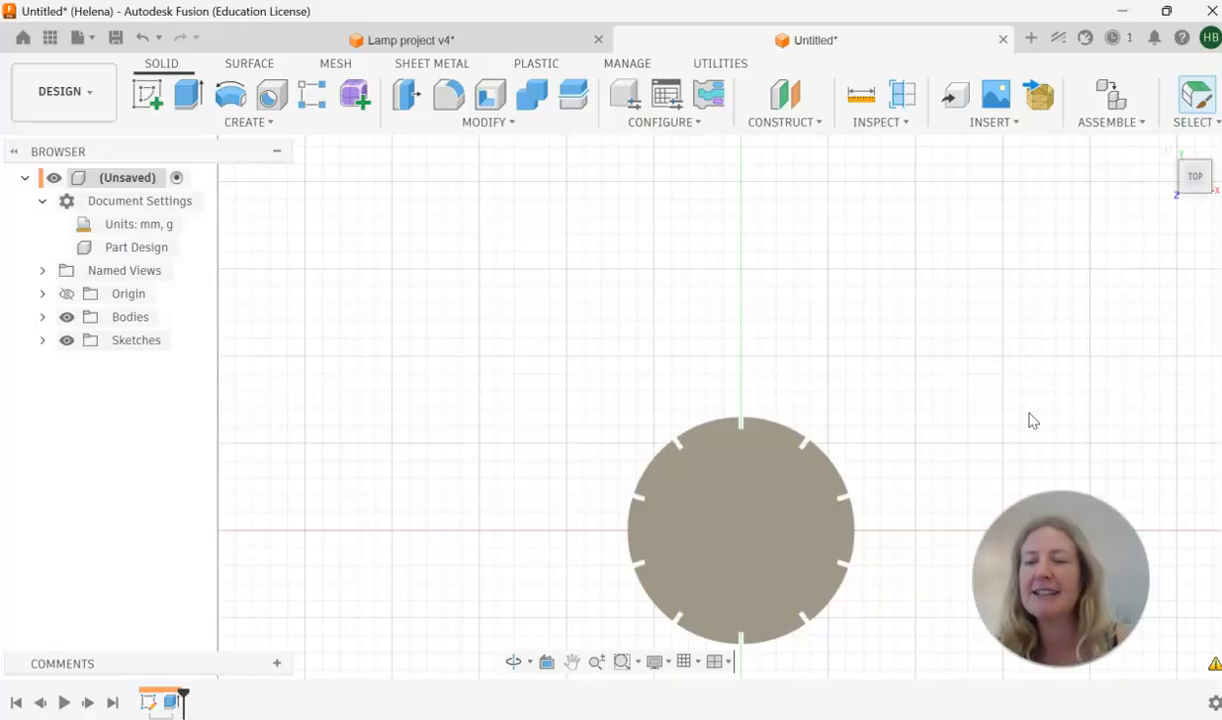